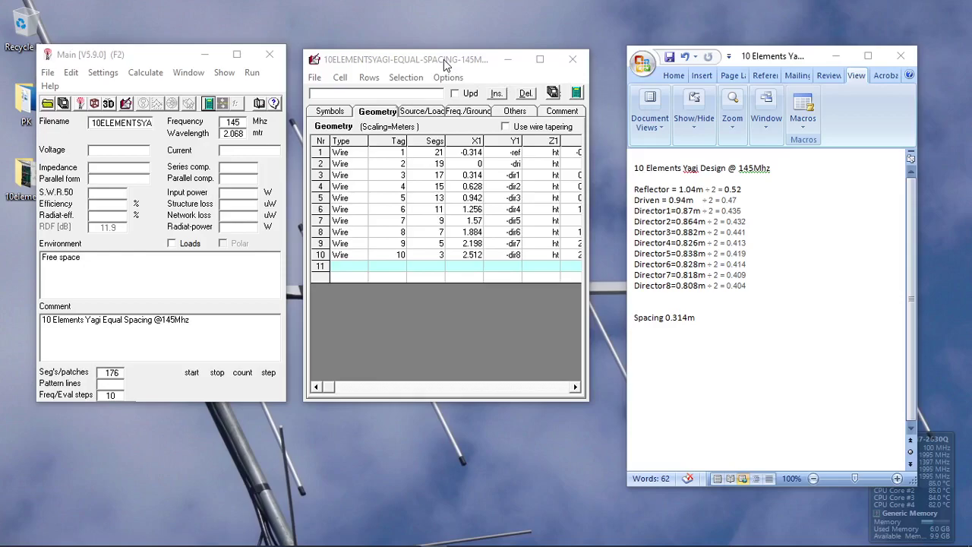
- Bring the 4nec2 main window forward, maximize and restore it, then nudge it down slightly
left_click(186, 56)
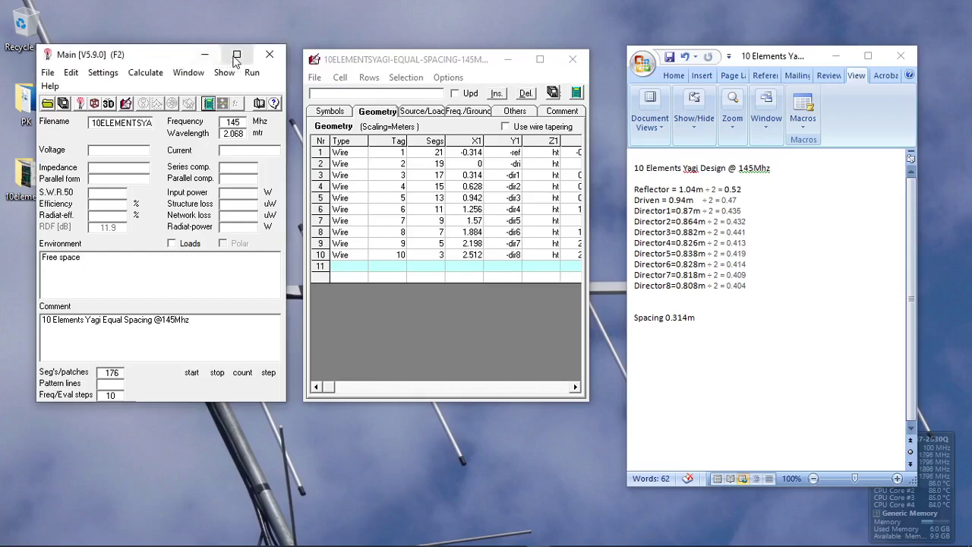
left_click(236, 56)
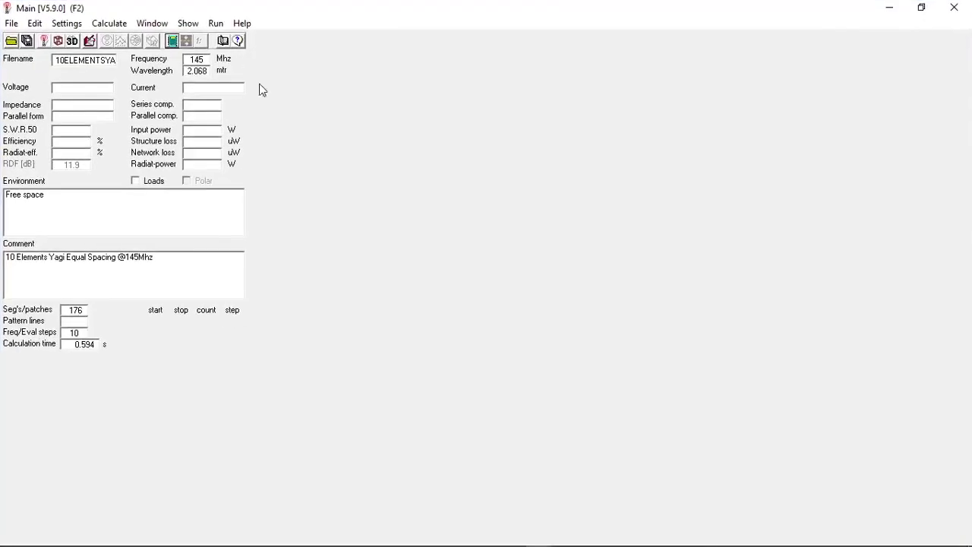
left_click(932, 12)
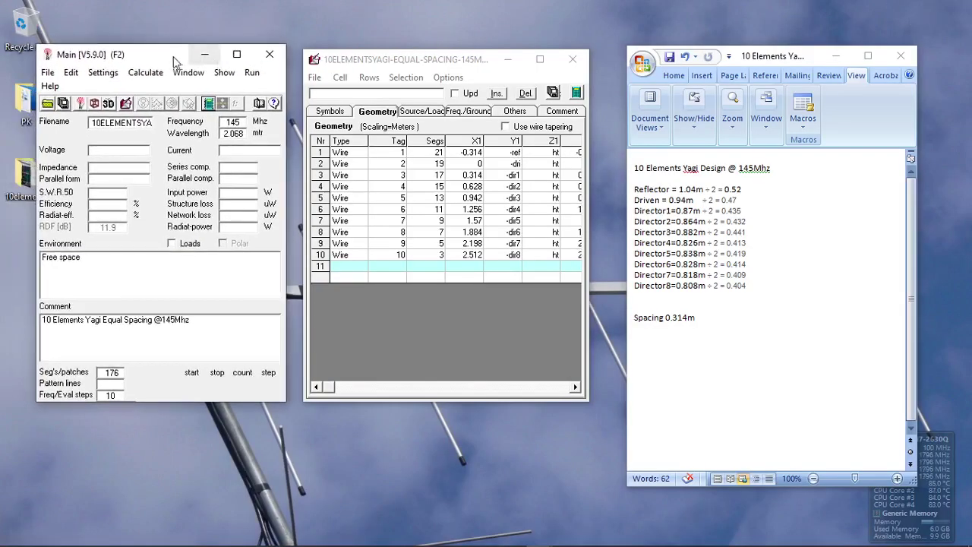
left_click_drag(163, 61, 165, 66)
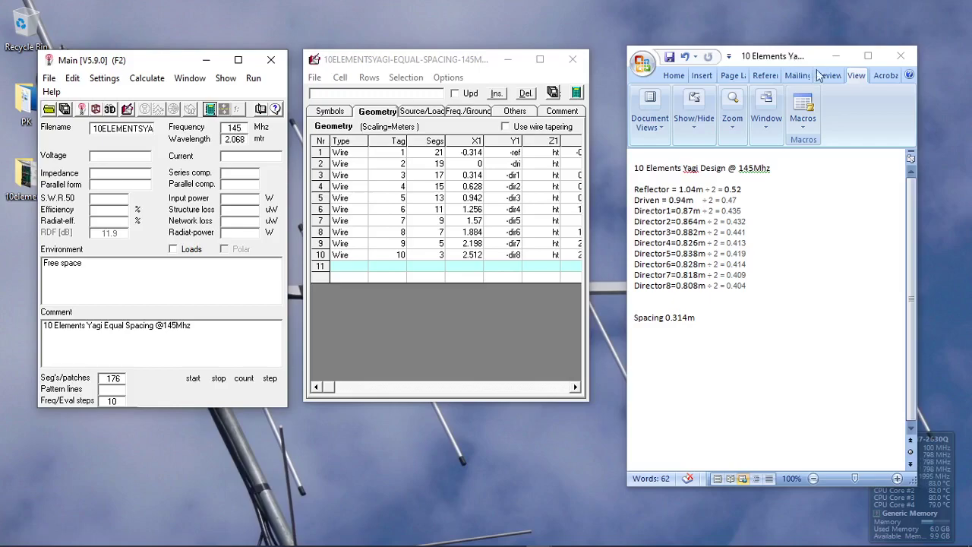
- Review the Word notes full-screen at the Director8 half-length and spacing lines, then restore Word
left_click(868, 61)
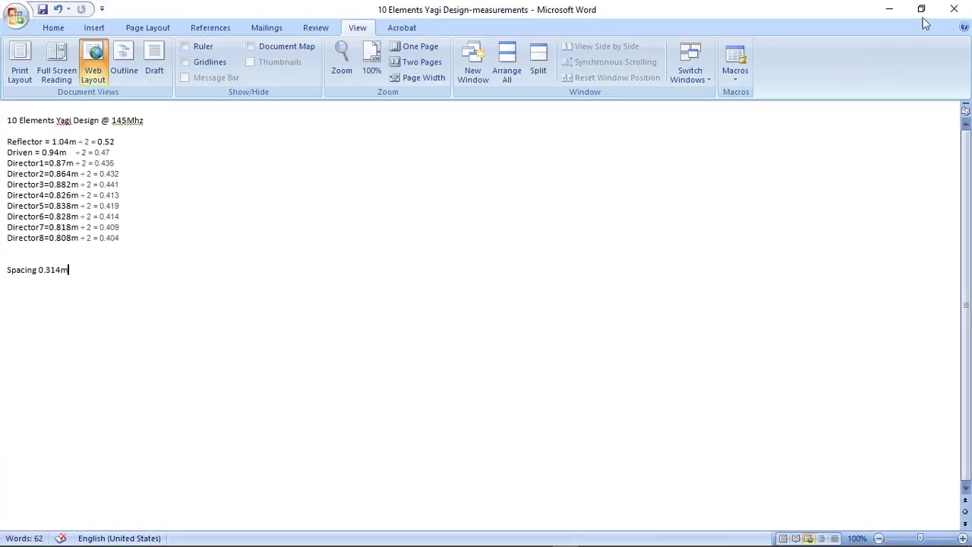
left_click(915, 12)
left_click(867, 56)
left_click(129, 239)
left_click(67, 271)
left_click(924, 14)
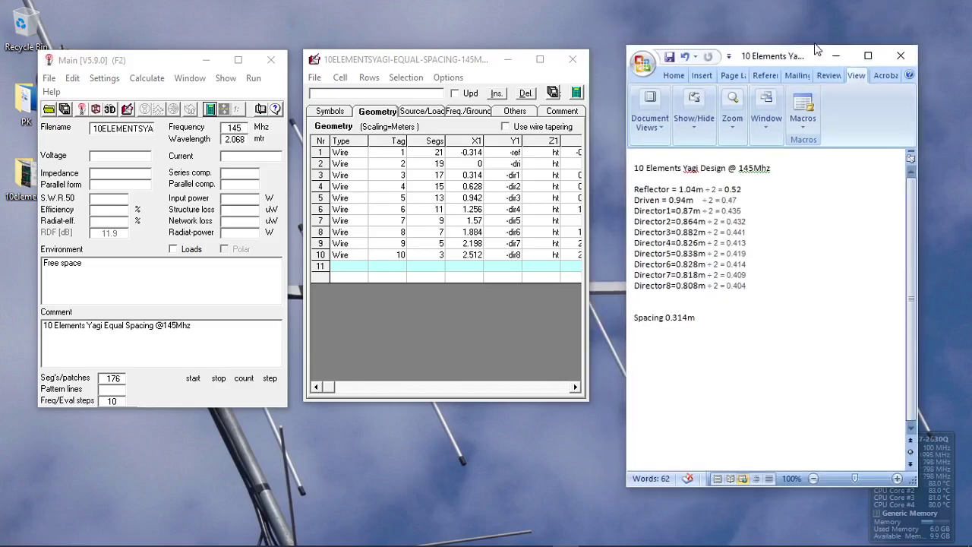
- Confirm the length unit is Meters in Settings, then maximize the geometry editor
left_click(116, 82)
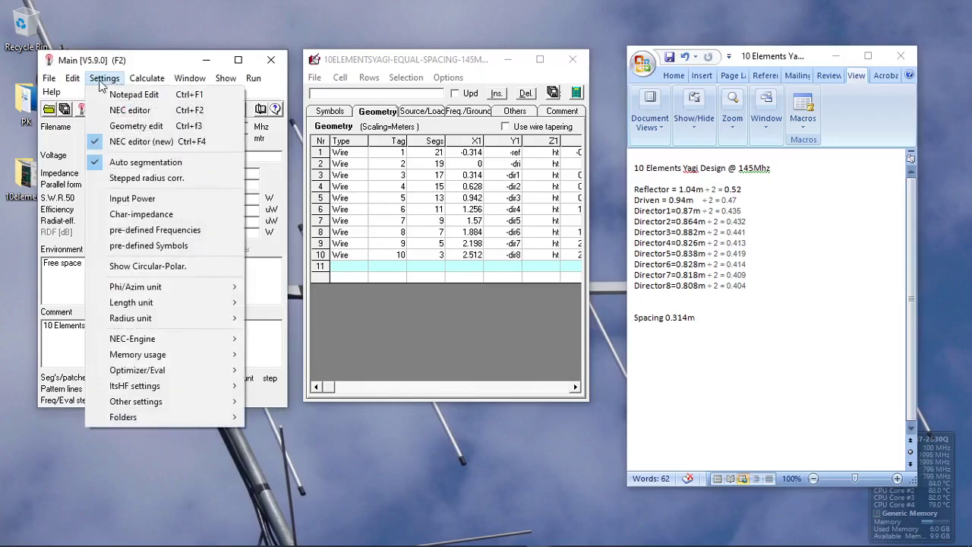
mouse_move(162, 308)
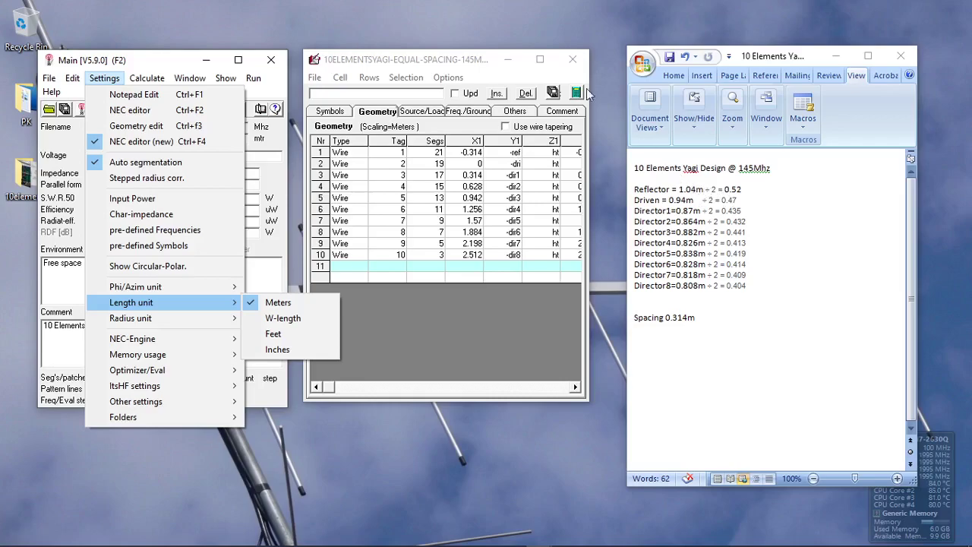
left_click(543, 61)
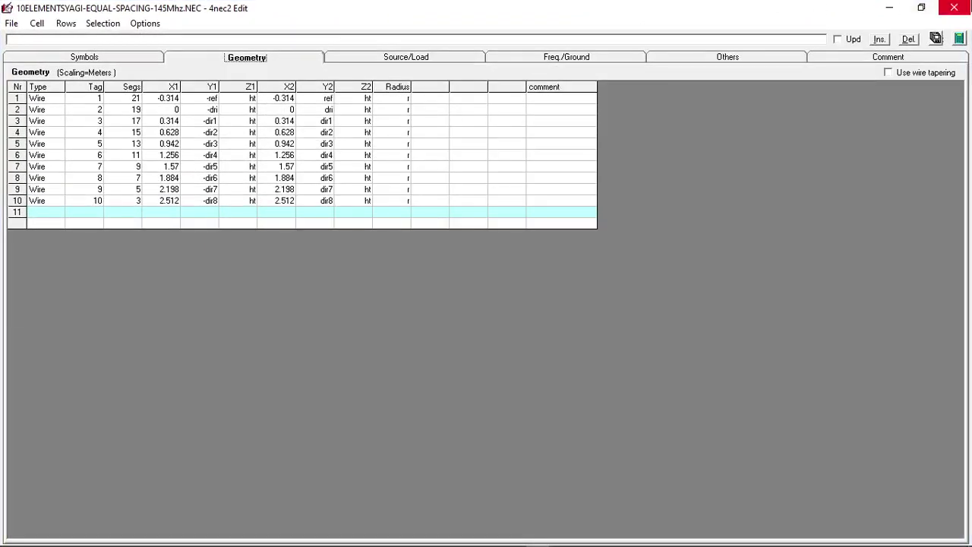
- Restore the geometry editor, glance at the Word notes, and maximize the editor again
left_click(922, 9)
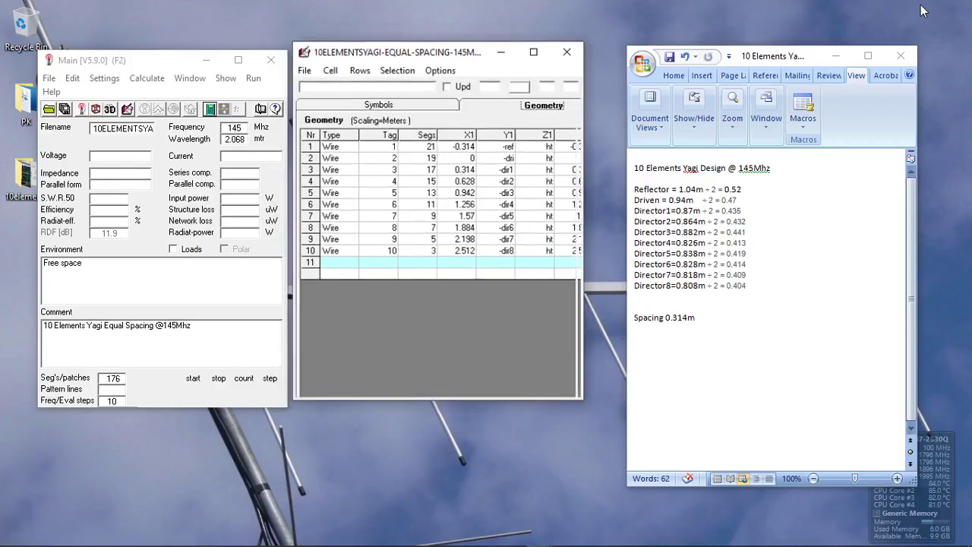
left_click(790, 45)
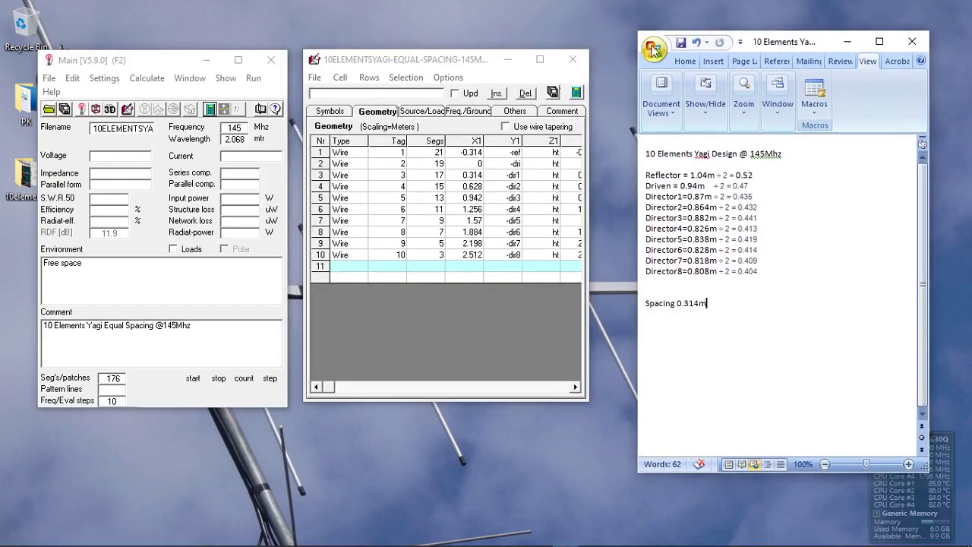
left_click(545, 61)
left_click(545, 61)
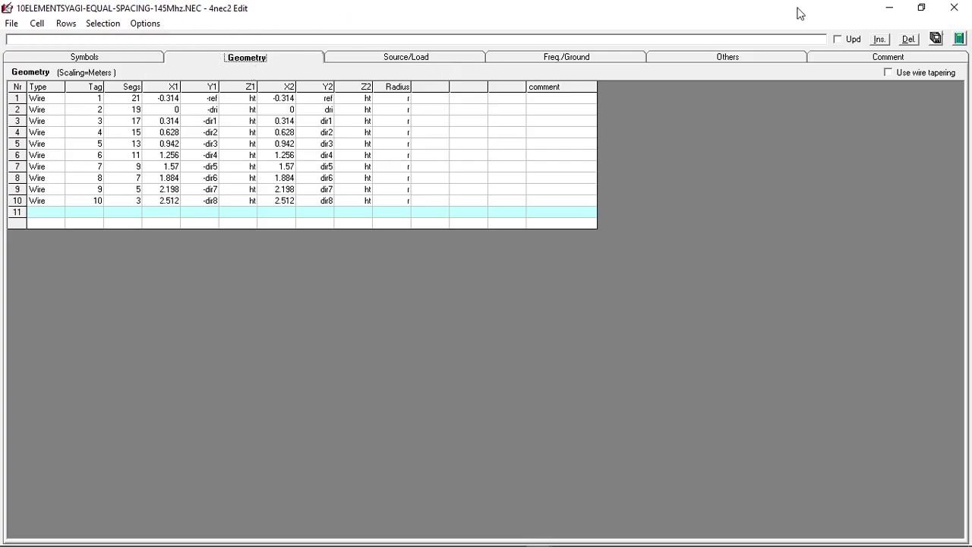
- Browse the Symbols, Geometry, Source/Load, Freq./Ground, Others and Comment tabs in the maximized editor
left_click(71, 60)
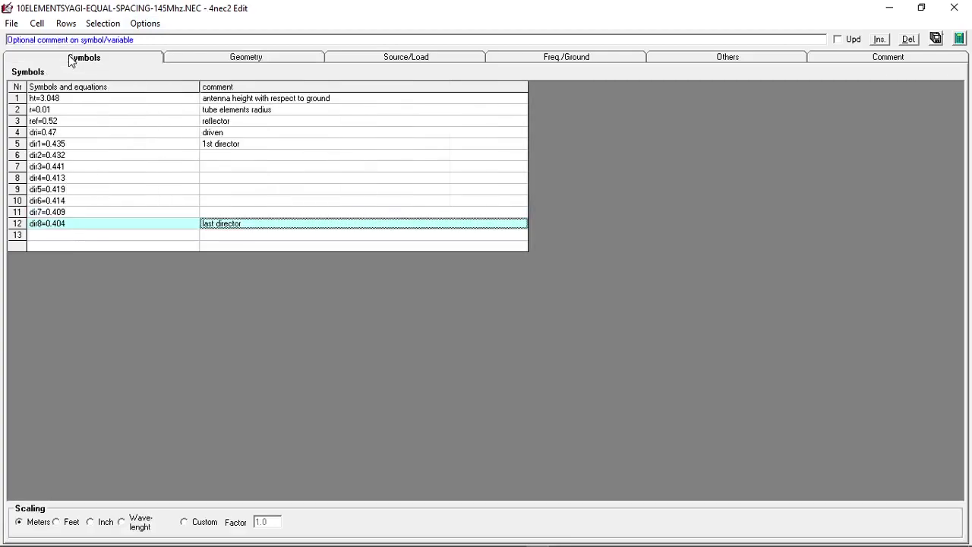
left_click(261, 59)
left_click(392, 60)
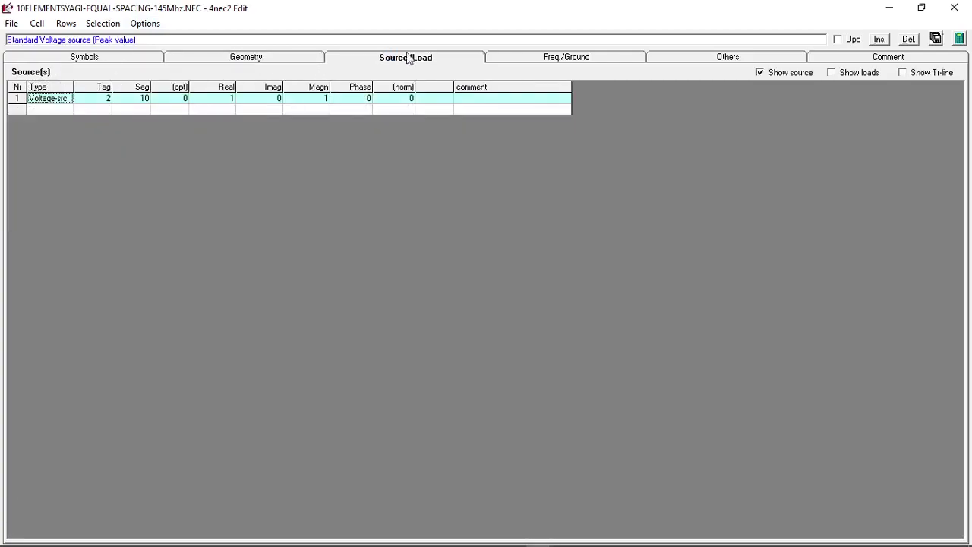
left_click(560, 61)
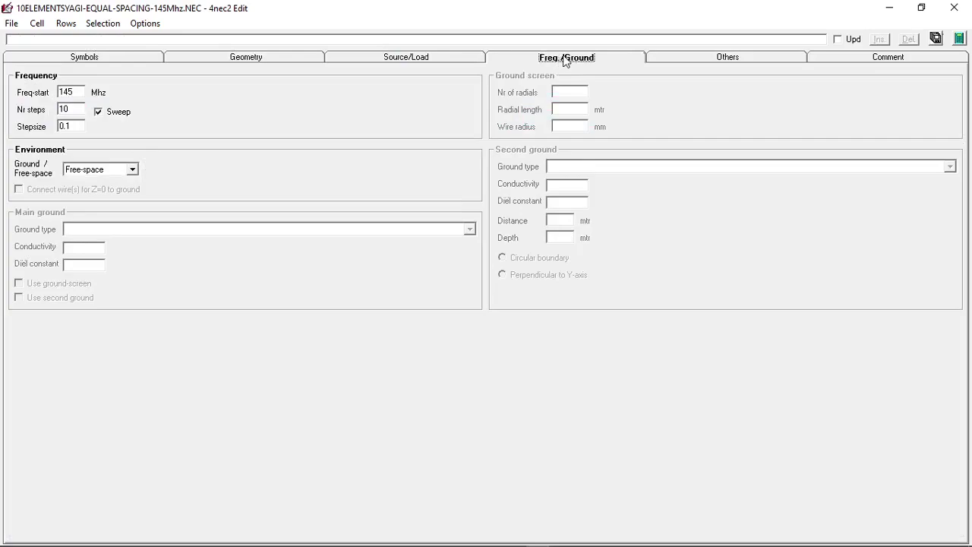
left_click(725, 62)
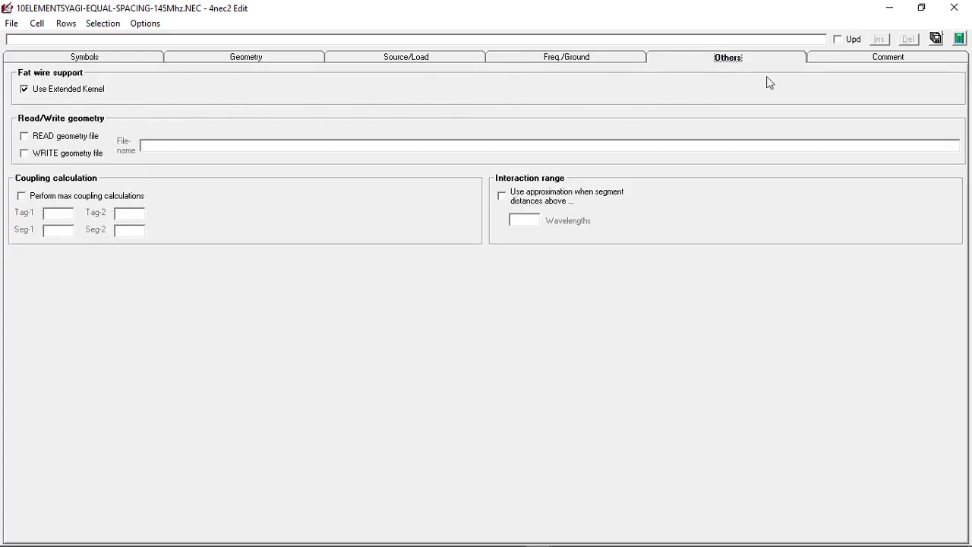
left_click(884, 61)
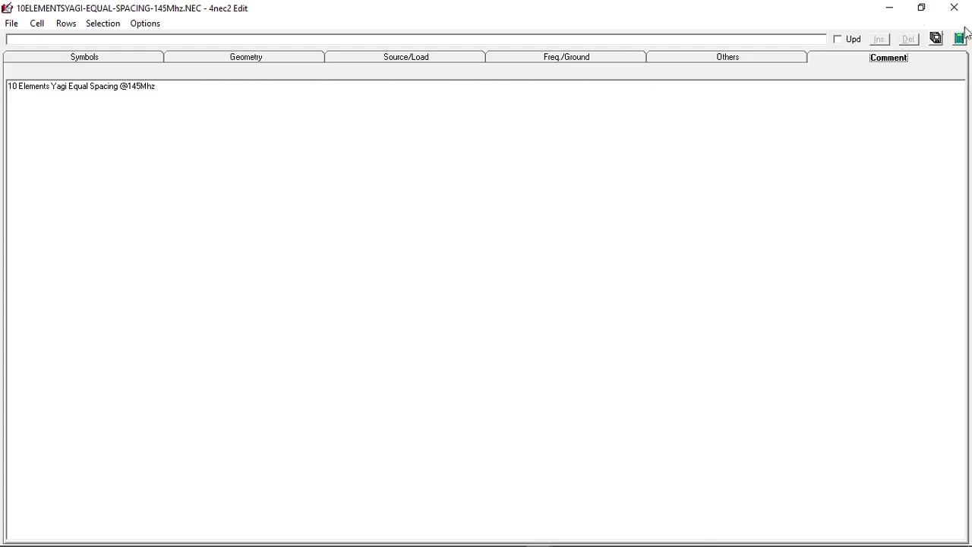
left_click(921, 9)
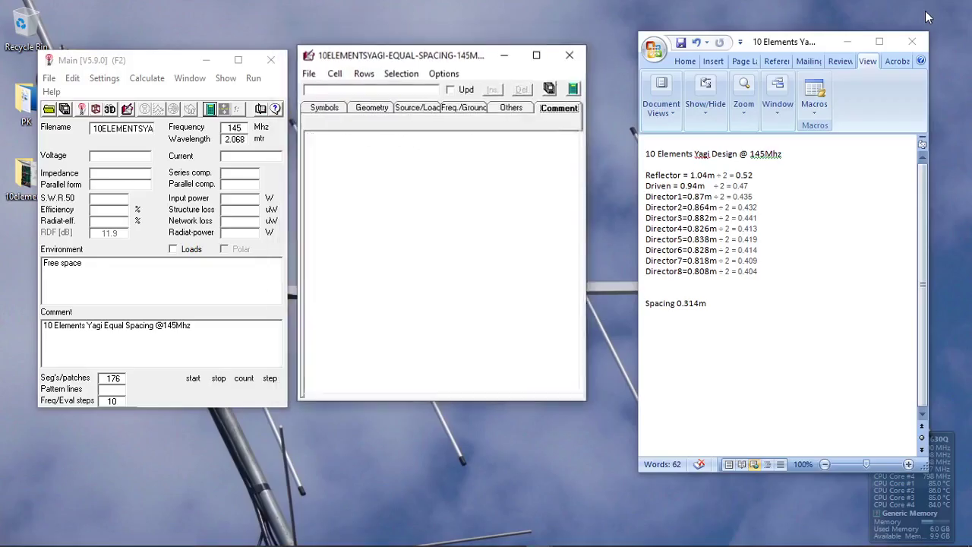
left_click(539, 58)
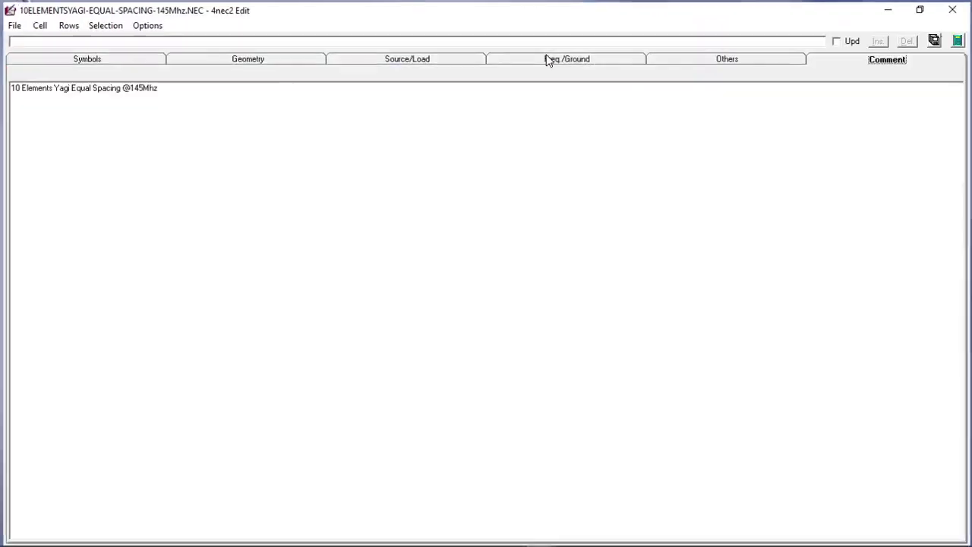
- Check the element half-lengths on Symbols, restore the editor, and return to the wire table
left_click(91, 58)
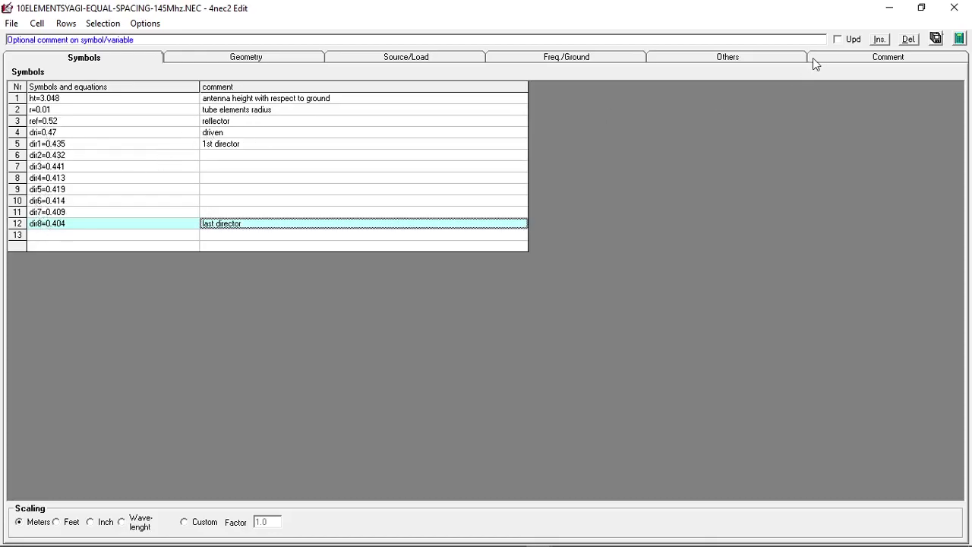
left_click(930, 13)
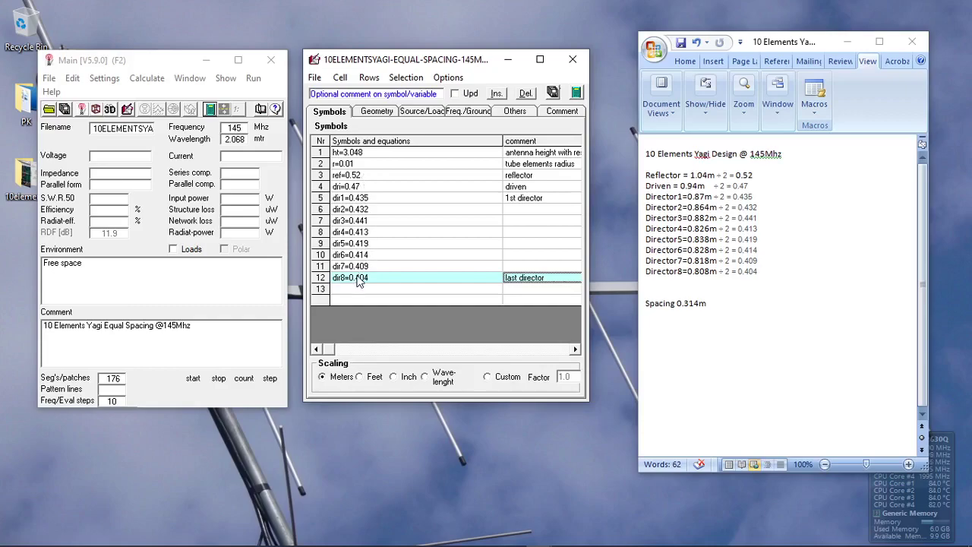
left_click(376, 112)
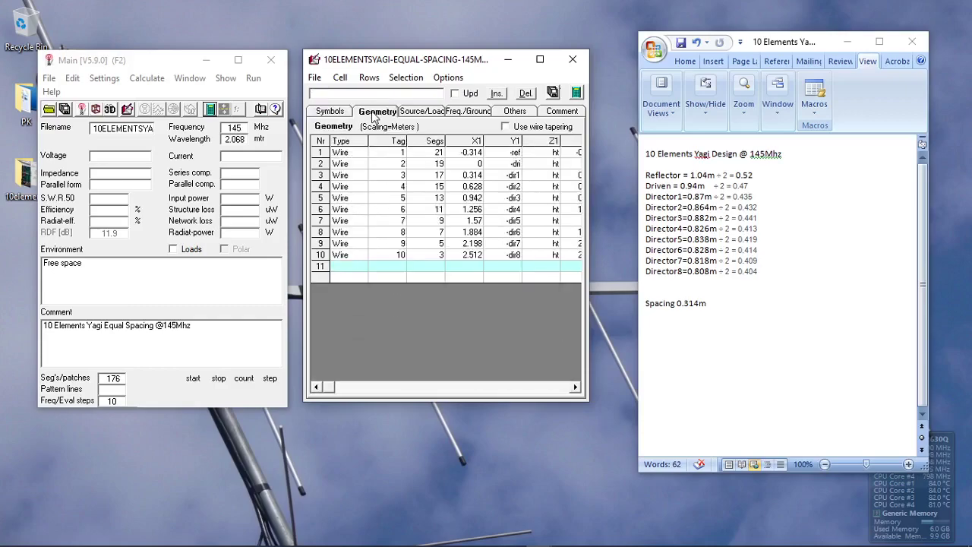
- Maximize the editor and keep wire 1's type set to Wire
left_click(540, 58)
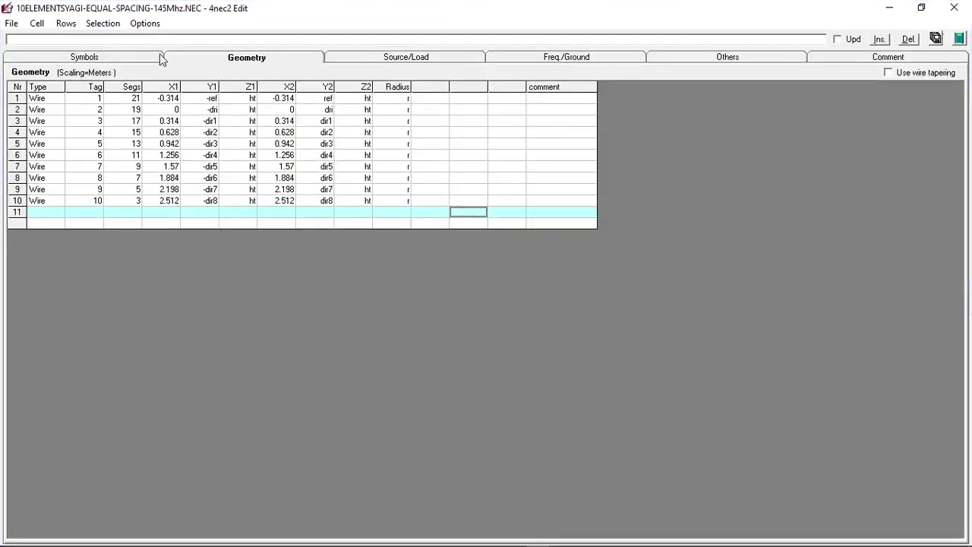
left_click(53, 98)
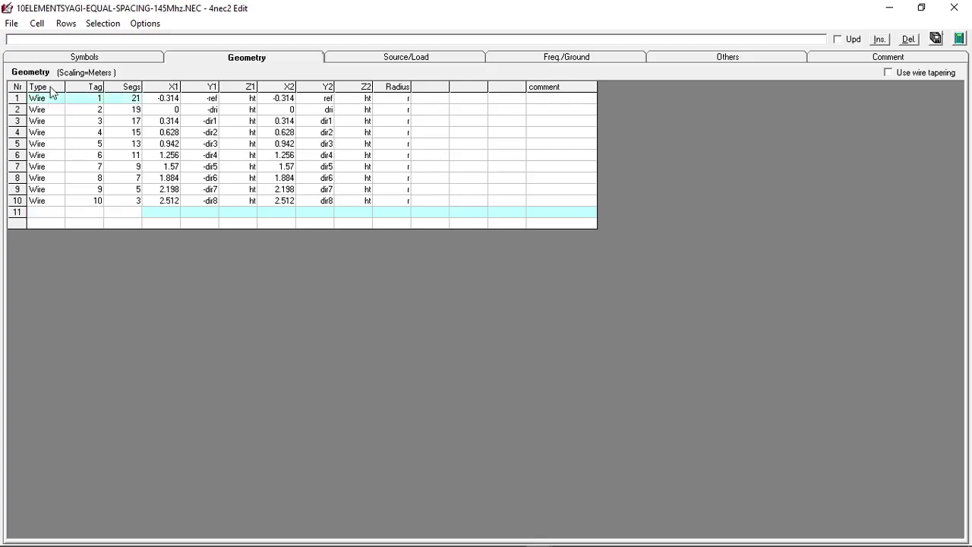
left_click(56, 100)
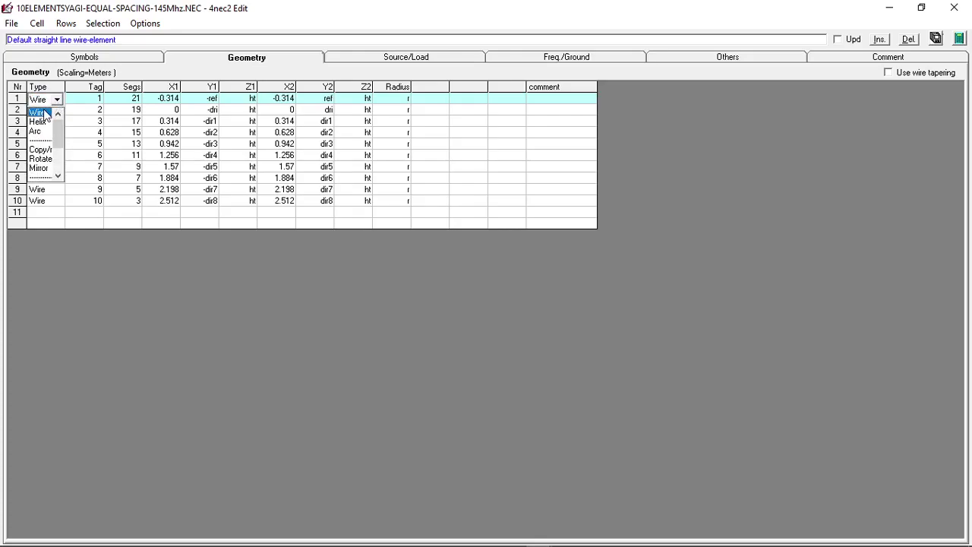
left_click(45, 113)
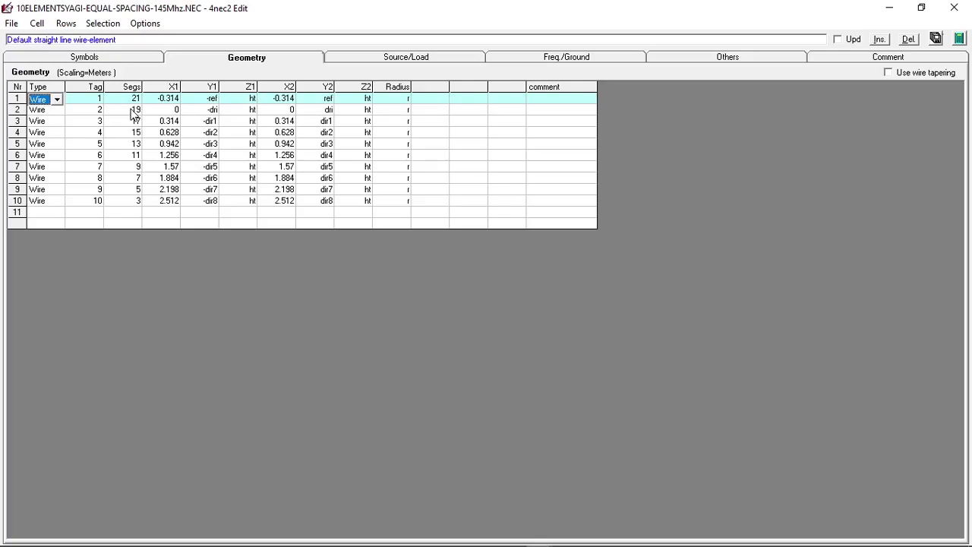
left_click(419, 60)
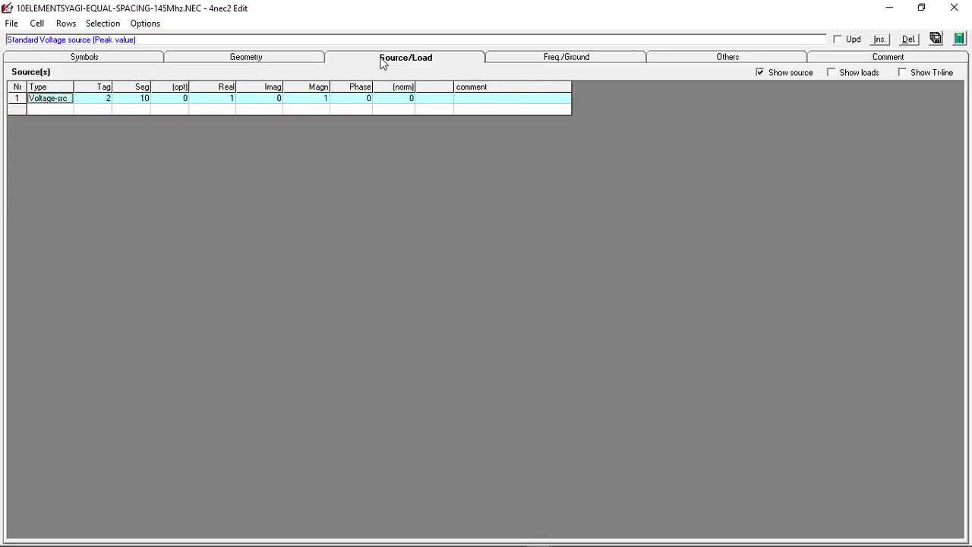
left_click(296, 56)
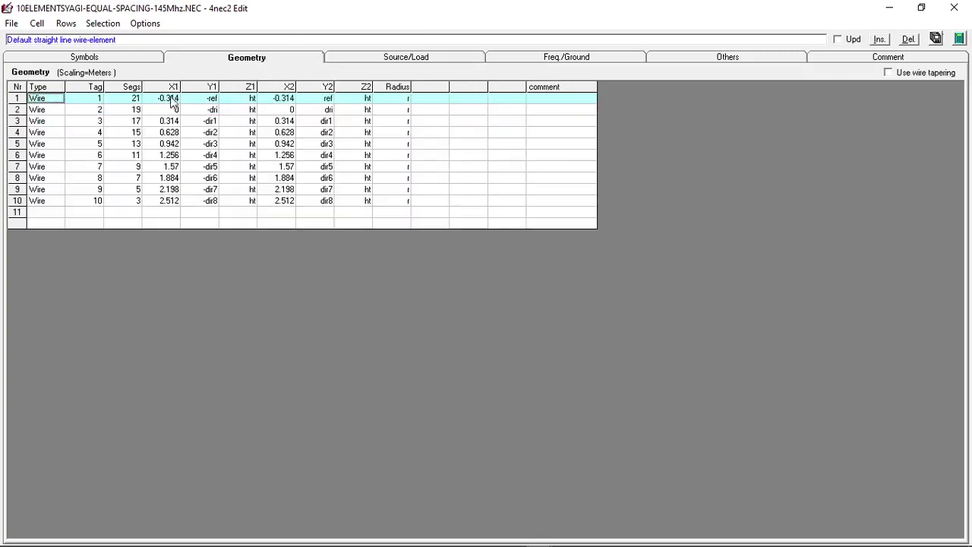
left_click(135, 111)
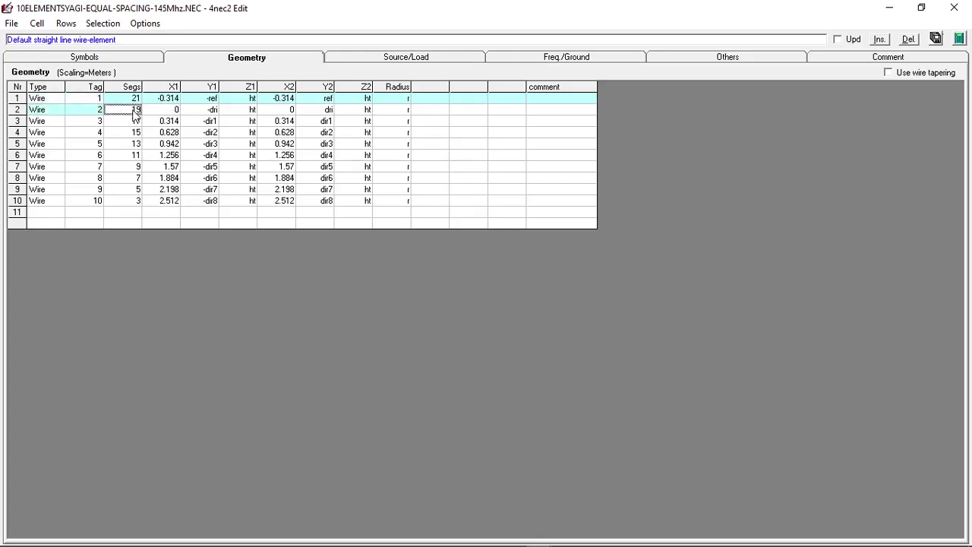
left_click(403, 58)
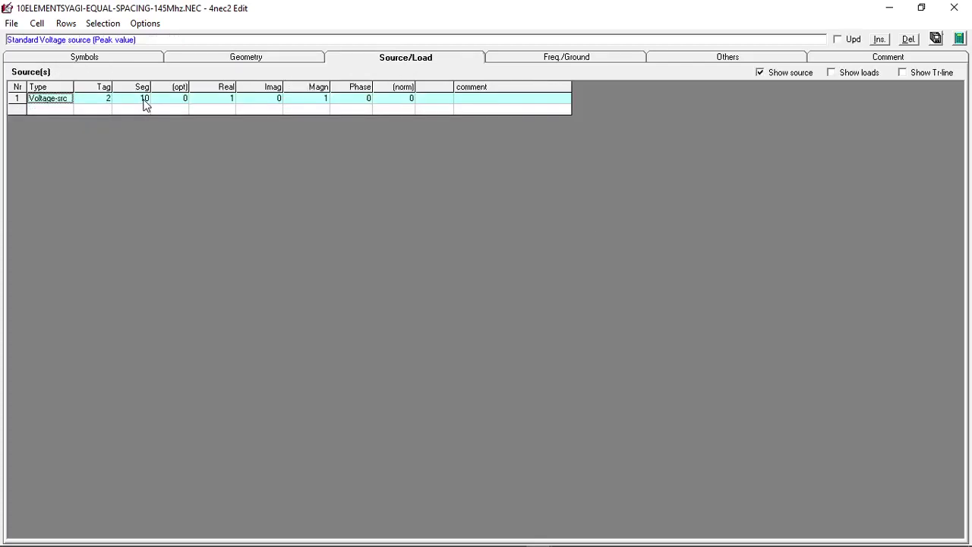
left_click(924, 15)
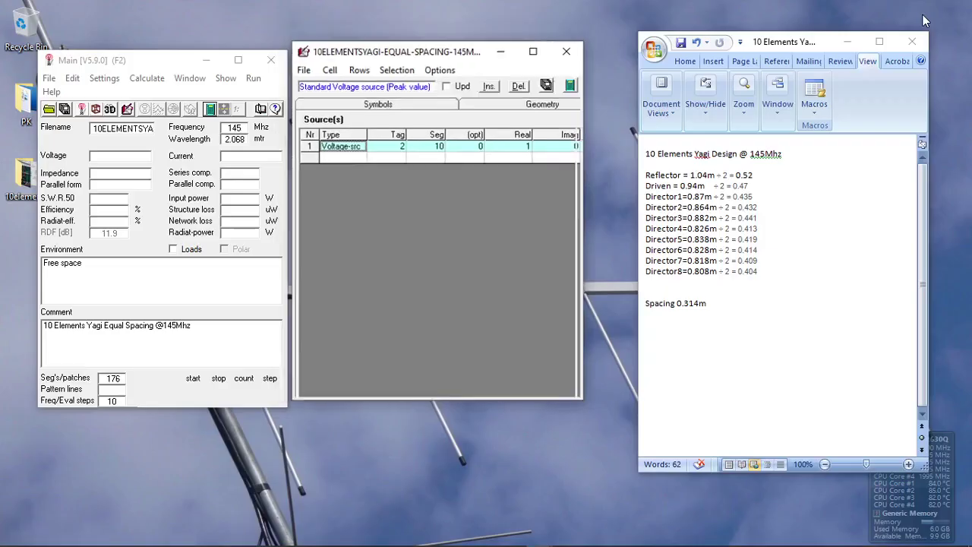
double_click(536, 50)
left_click(228, 65)
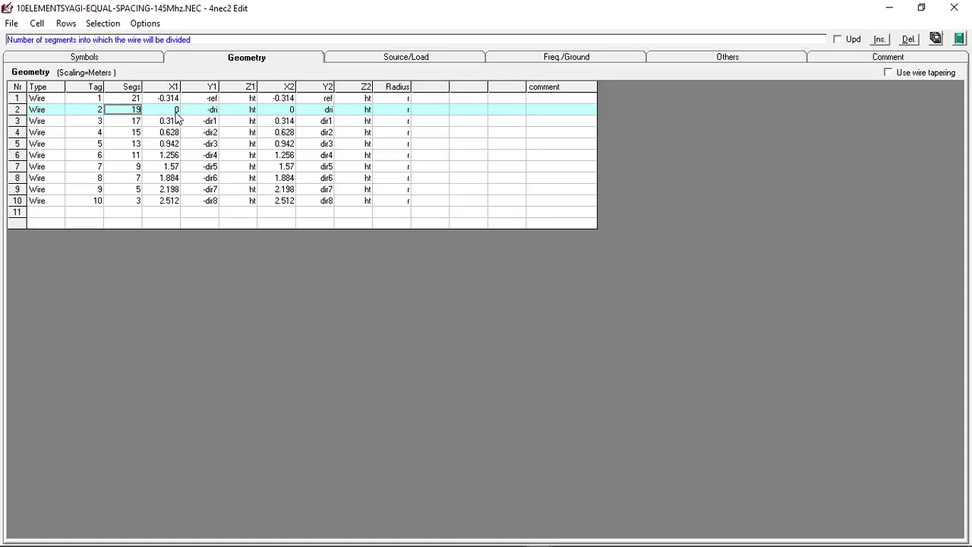
left_click(176, 111)
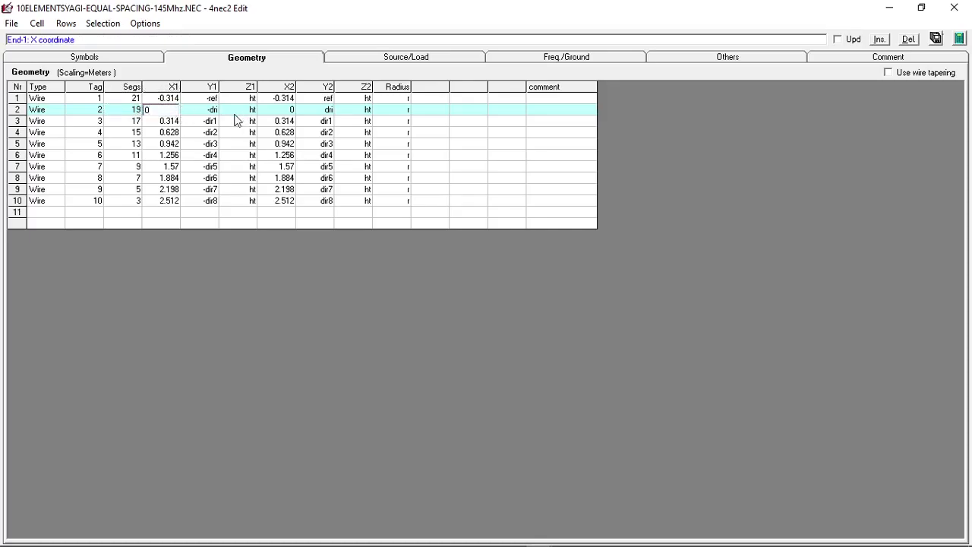
left_click(211, 110)
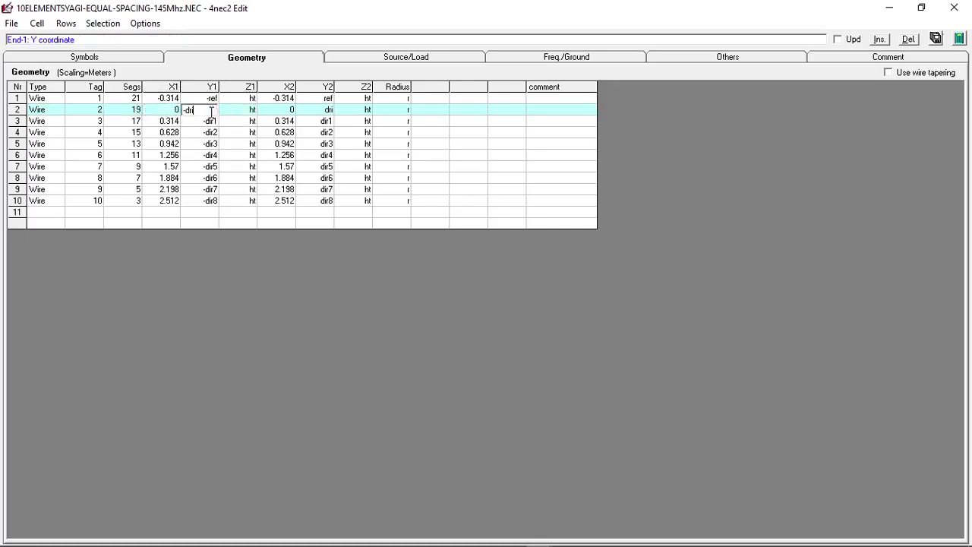
left_click(178, 112)
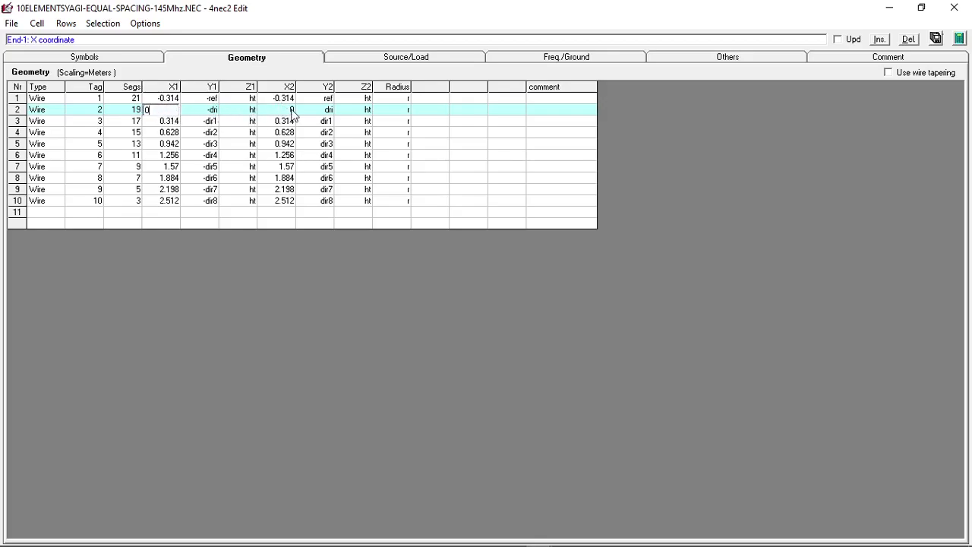
left_click(284, 112)
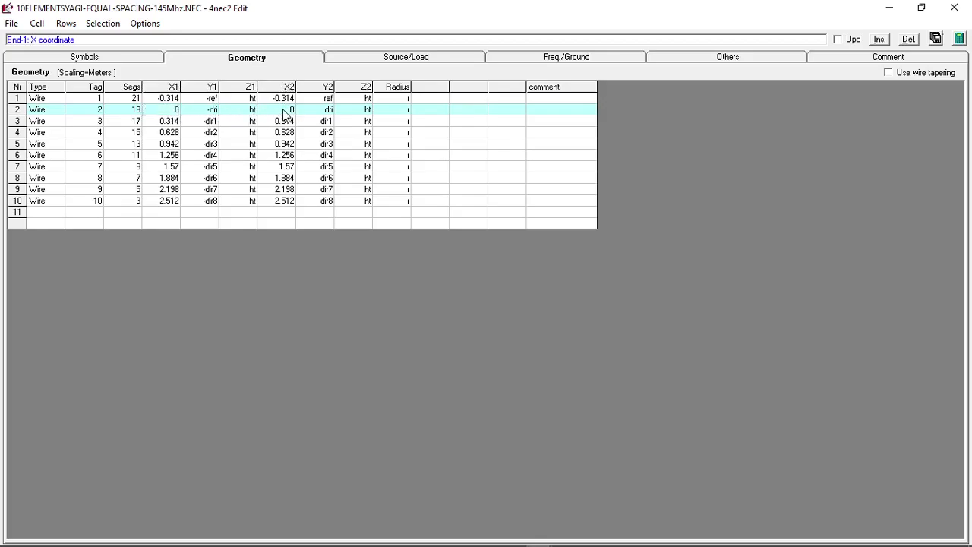
key("Return")
left_click(167, 122)
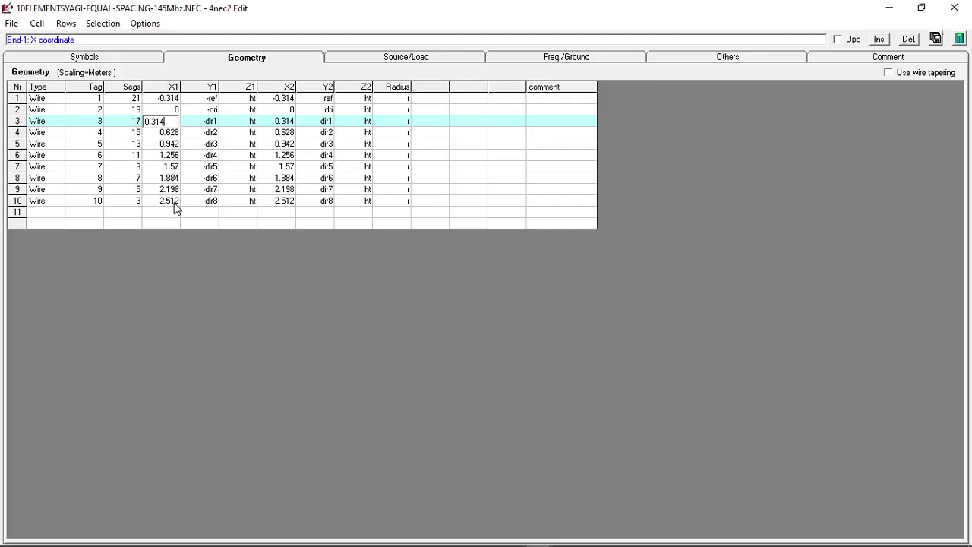
left_click(173, 132)
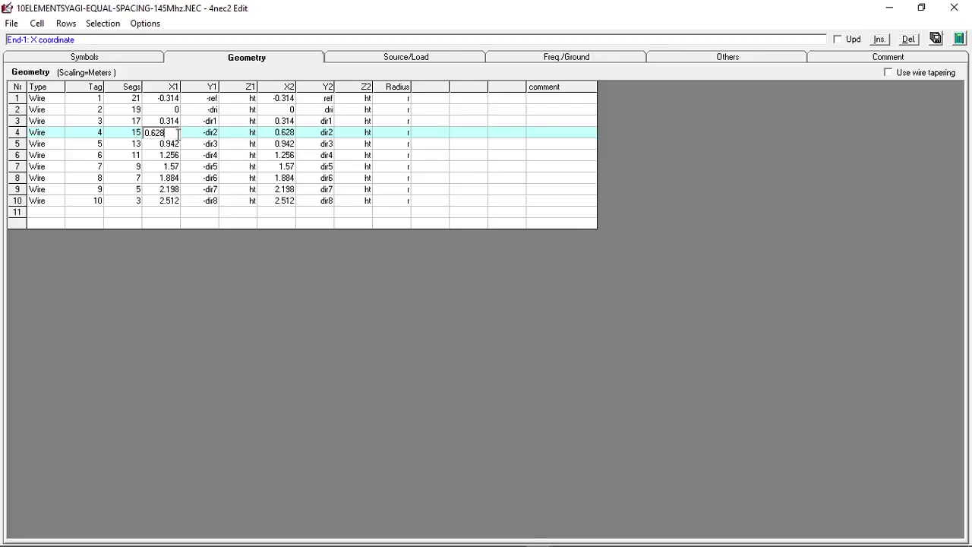
left_click(169, 203)
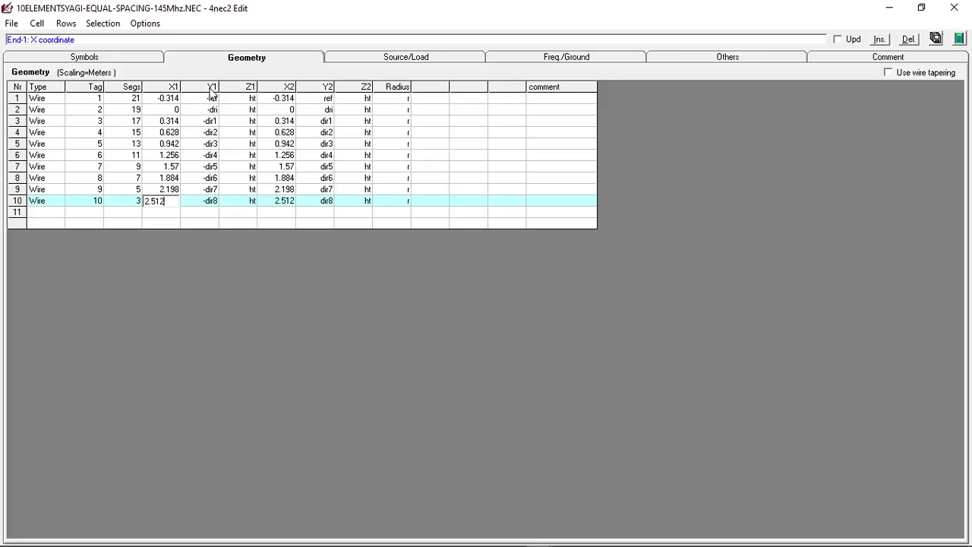
left_click(123, 55)
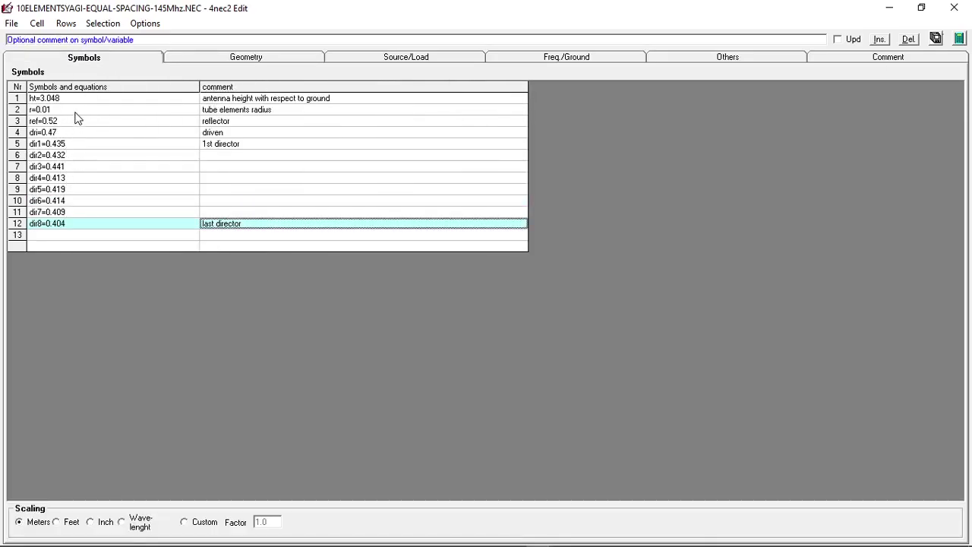
left_click(244, 59)
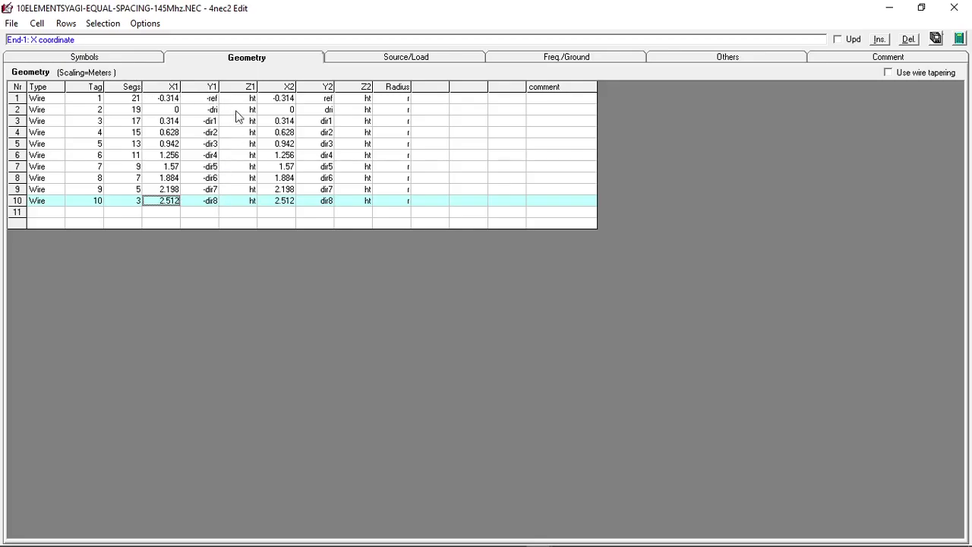
left_click(96, 56)
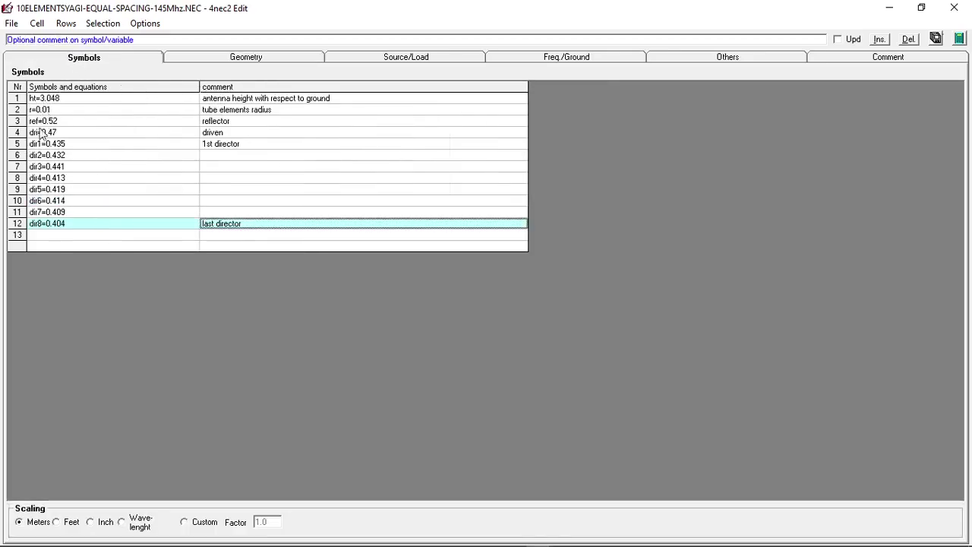
left_click(247, 59)
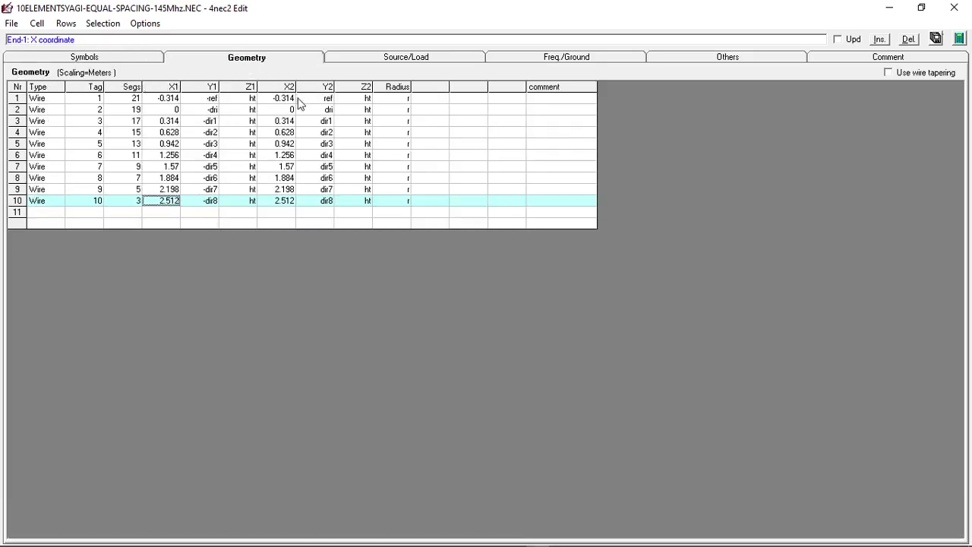
left_click(133, 61)
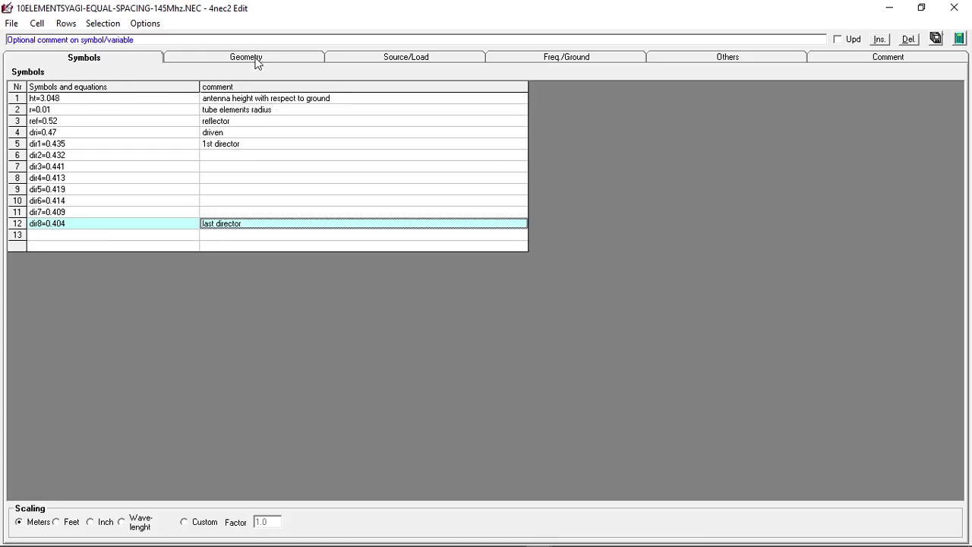
left_click(257, 61)
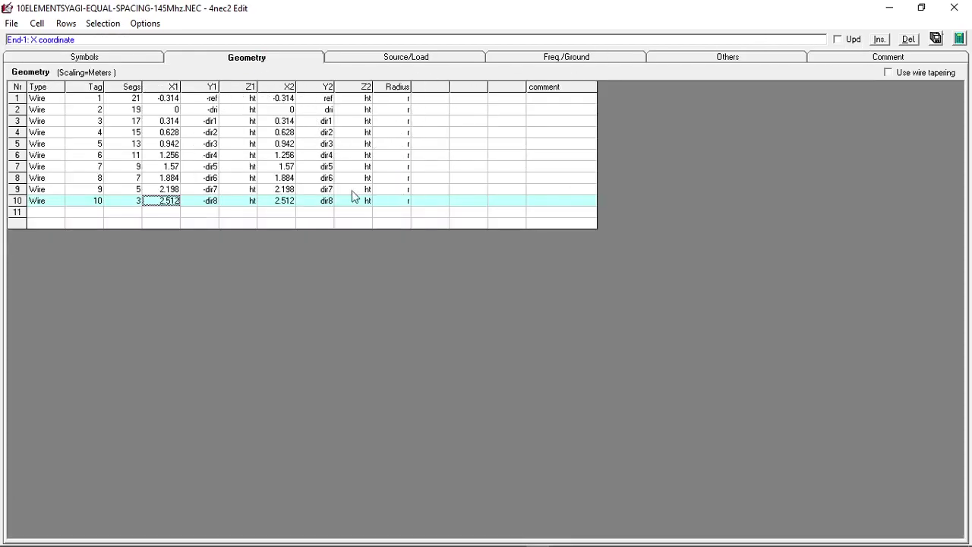
- Restore the editor and line up the geometry editor, main window and design notes near the top
left_click(921, 8)
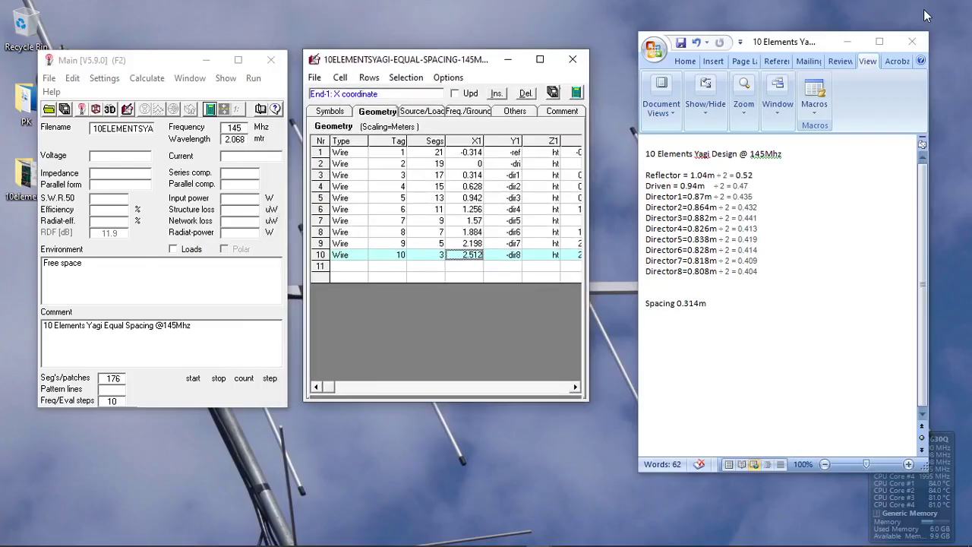
left_click_drag(448, 59, 471, 44)
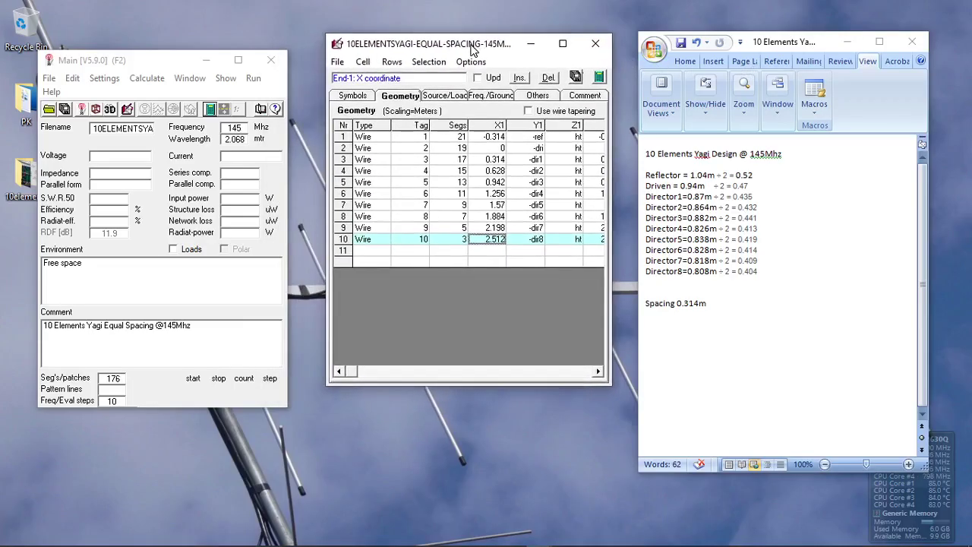
left_click_drag(140, 64, 153, 44)
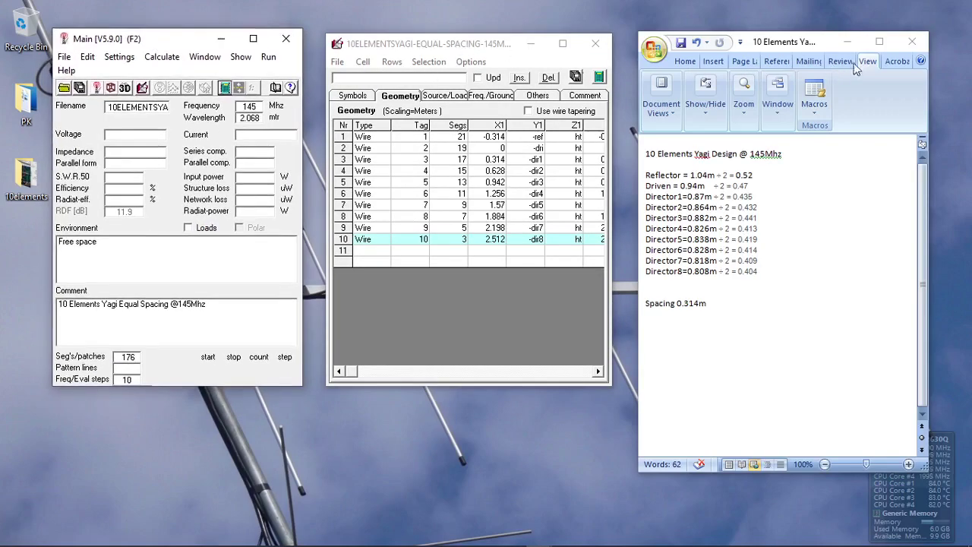
left_click_drag(794, 42, 794, 33)
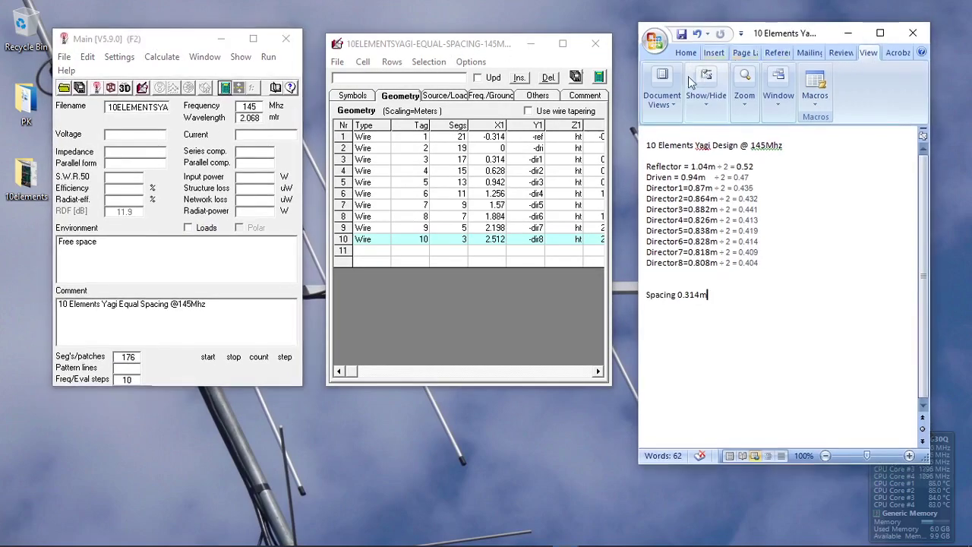
- Generate the far-field pattern at 145 MHz
left_click(599, 79)
left_click(599, 79)
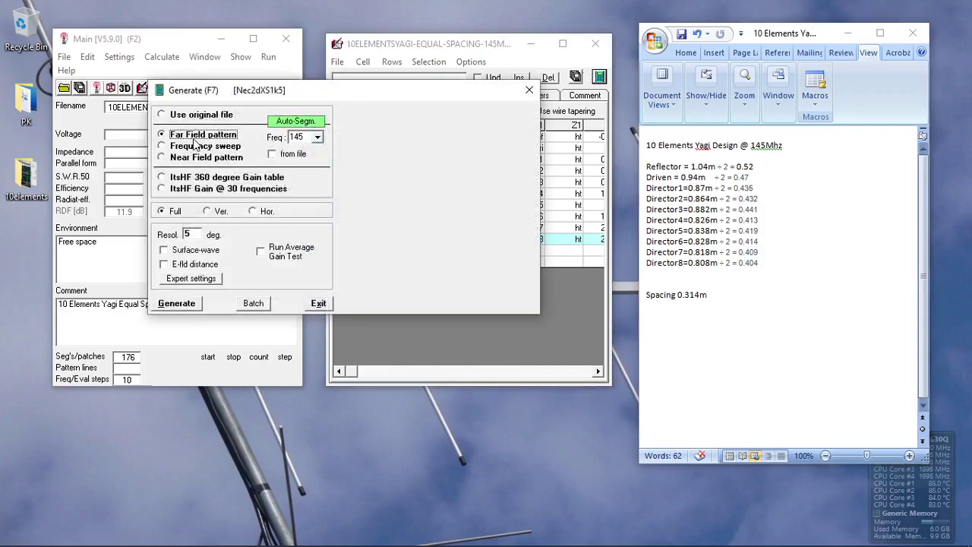
left_click(317, 137)
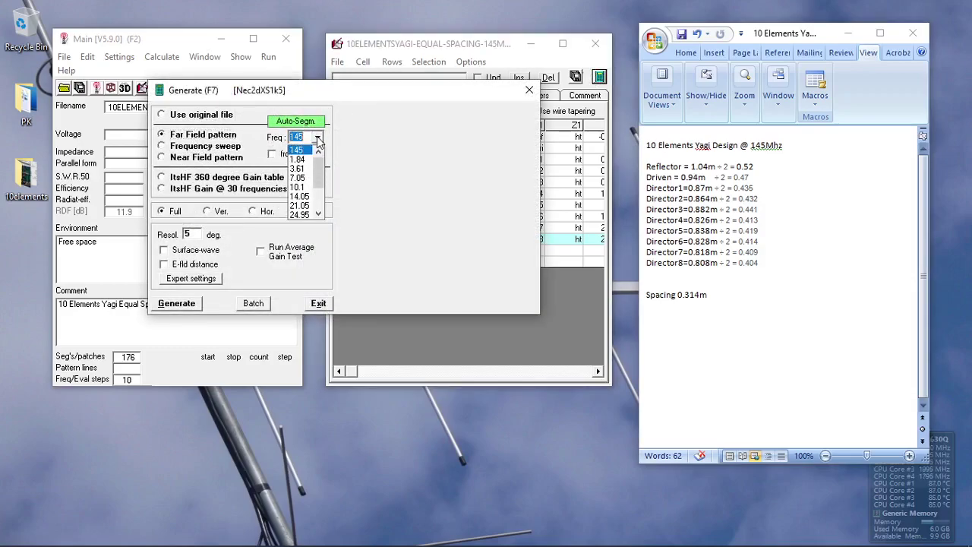
left_click(318, 140)
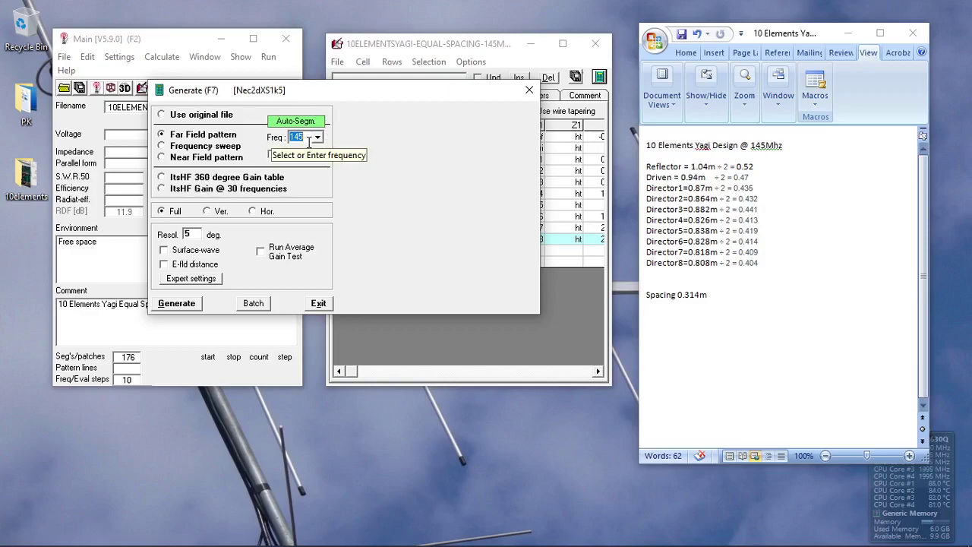
left_click(184, 307)
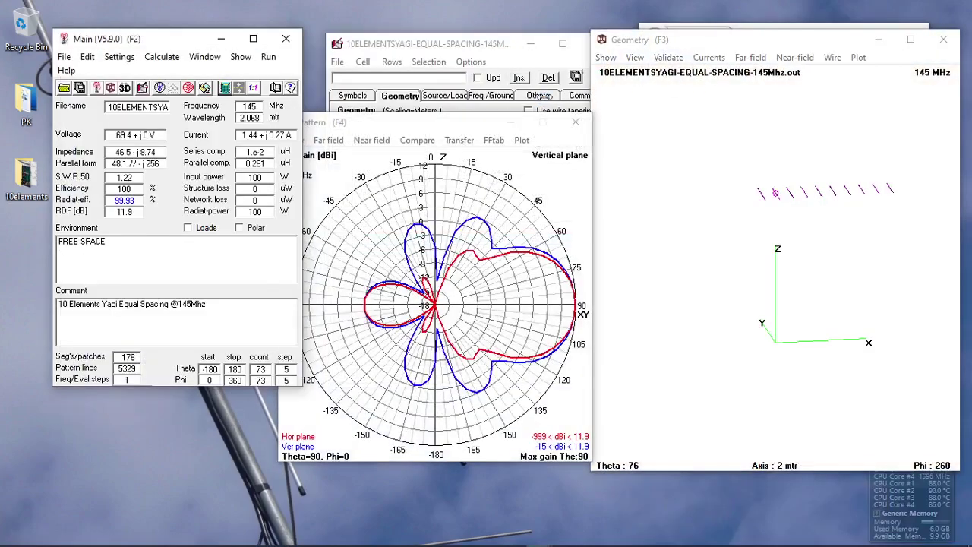
- Place the polar plot and 3-D view side by side, rotate the lobe, and show Source/Load
left_click_drag(458, 129, 349, 150)
left_click_drag(778, 49, 736, 67)
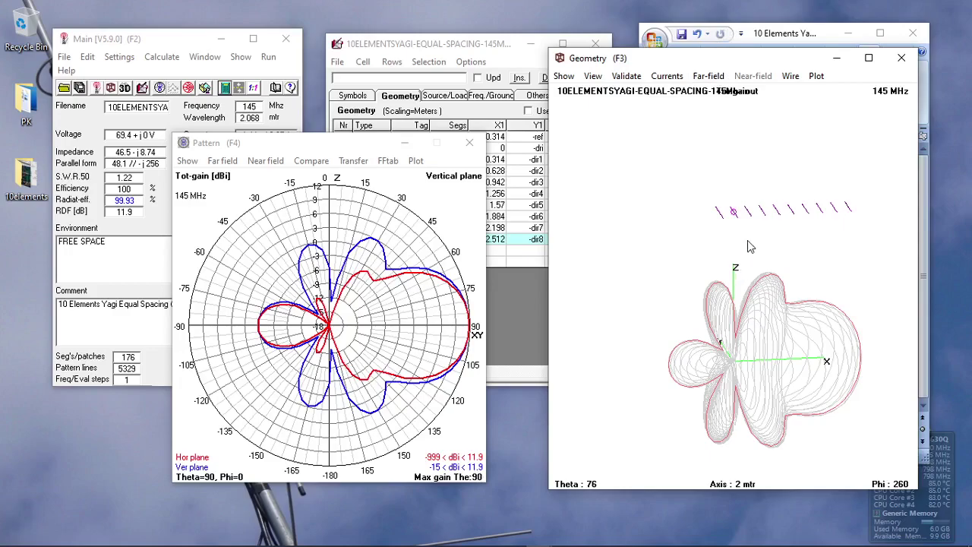
mouse_move(747, 240)
left_mouse_down()
mouse_move(744, 250)
mouse_move(742, 242)
left_mouse_up()
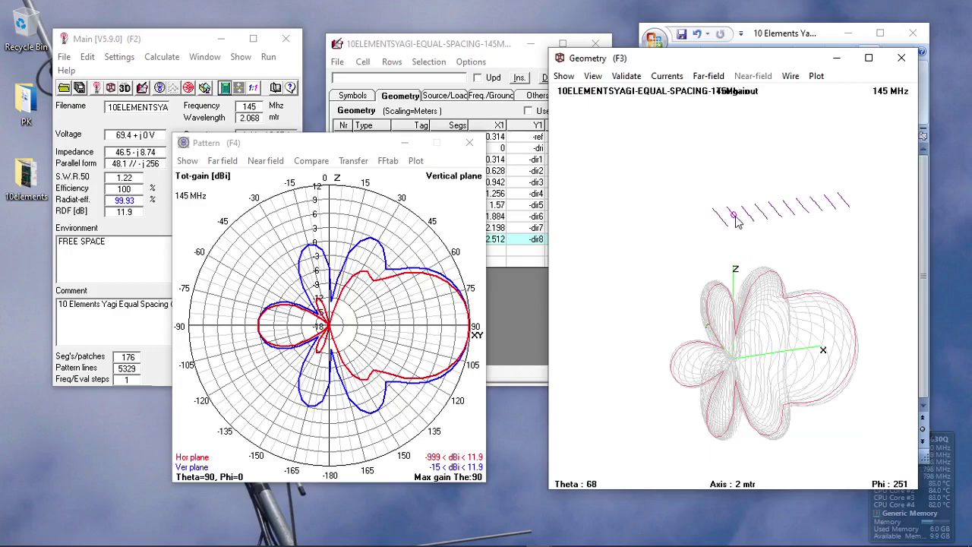
left_click(450, 96)
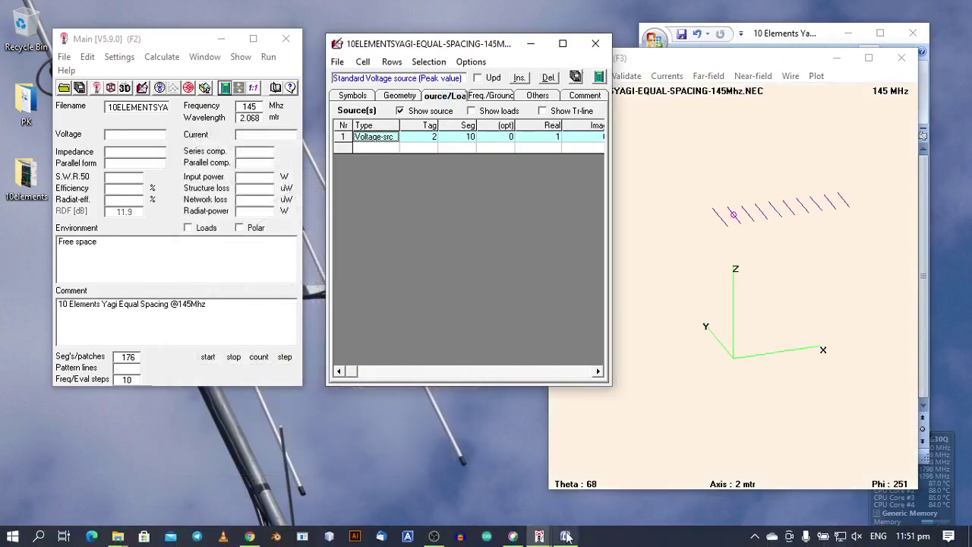
- Rearrange the 4nec2 windows and rotate the antenna model to another angle
left_click(545, 533)
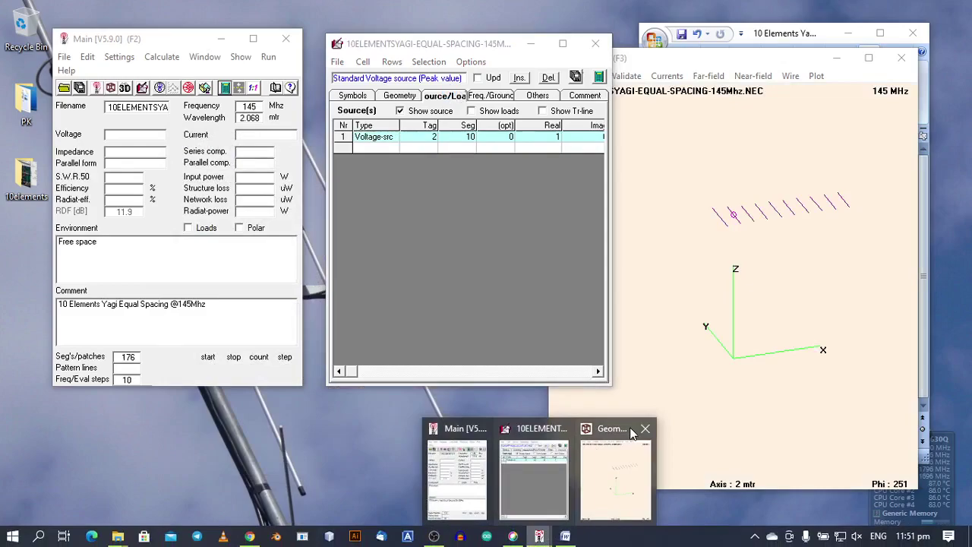
mouse_move(627, 431)
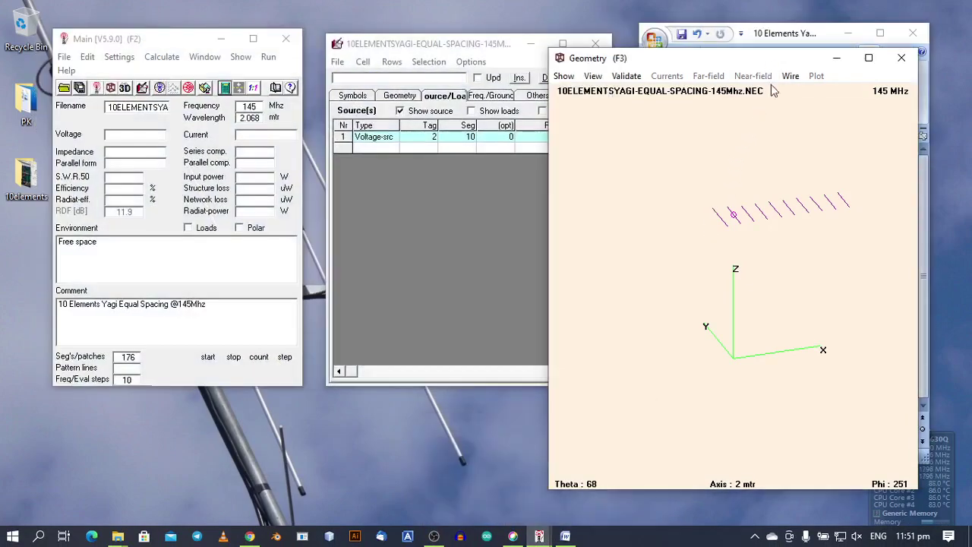
left_click_drag(776, 66, 785, 67)
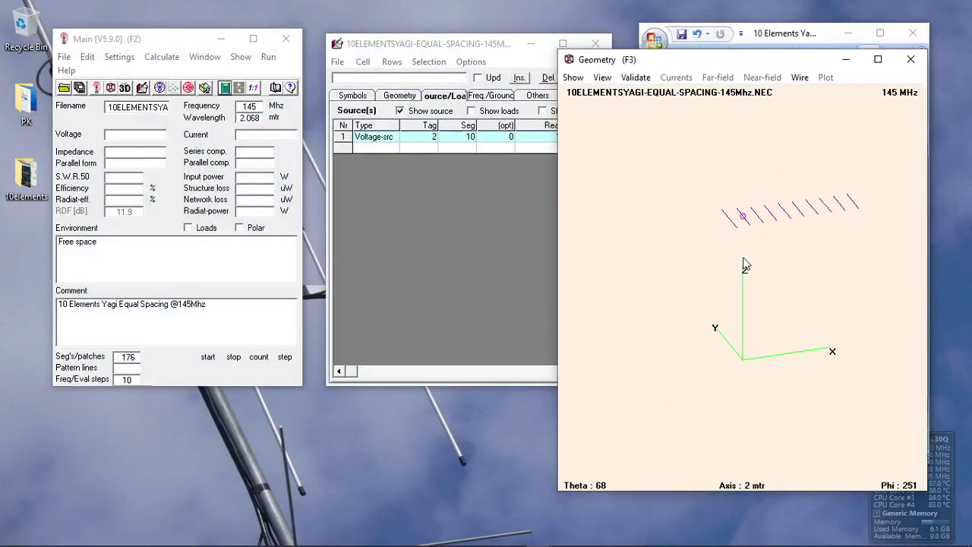
left_click_drag(742, 259, 813, 304)
- Check the element length notes, then rerun the far-field pattern calculation
left_click(780, 40)
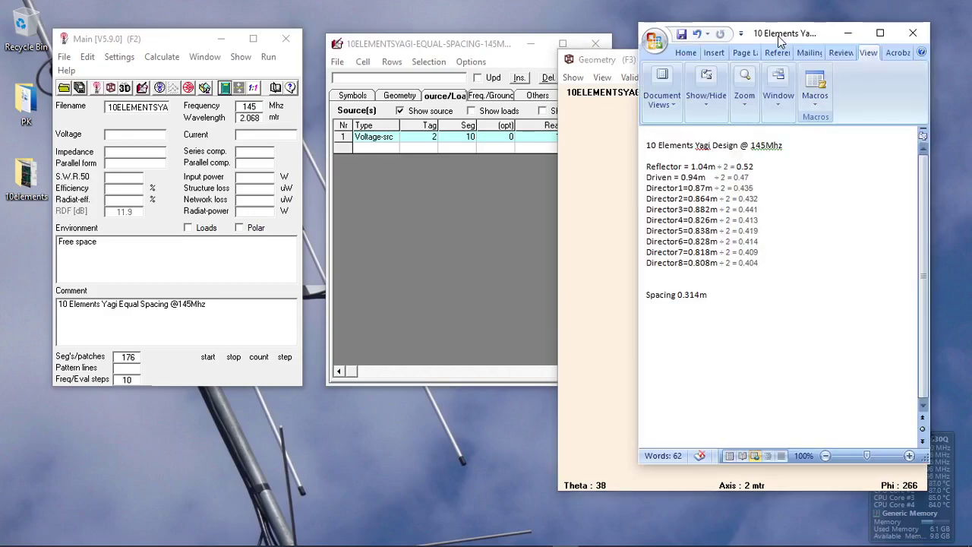
left_click(487, 43)
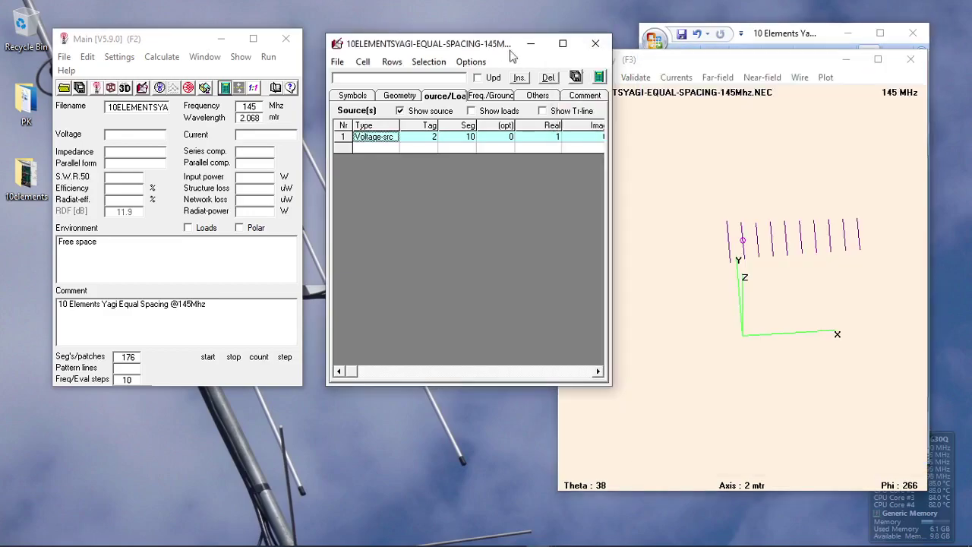
left_click(599, 78)
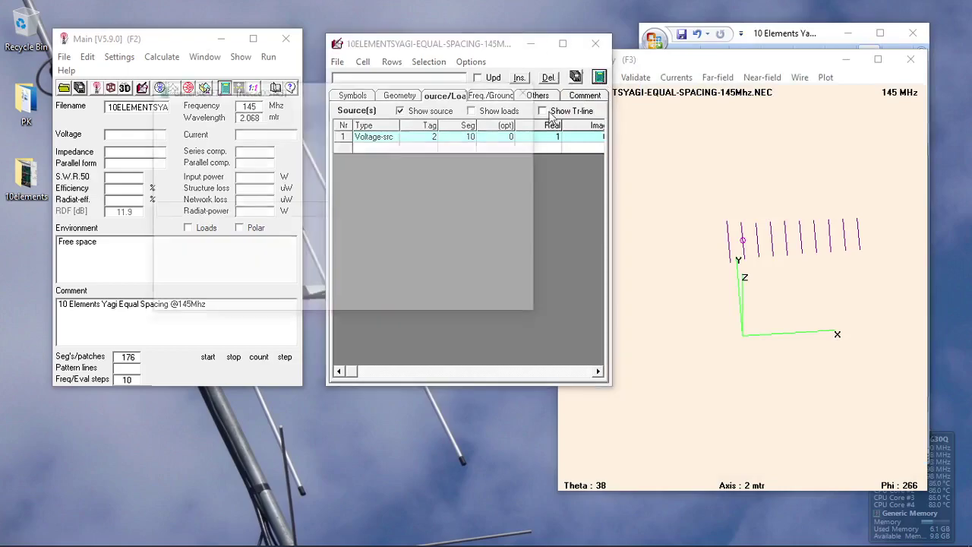
left_click(193, 301)
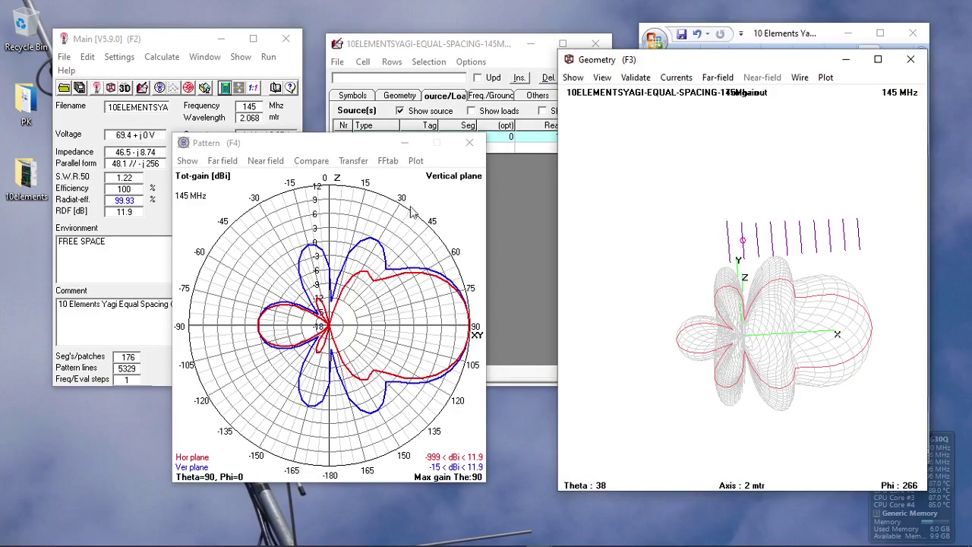
- Move the pattern plot beside the Geometry window to show the 11.93 dB main-lobe markers
left_click_drag(373, 145, 399, 142)
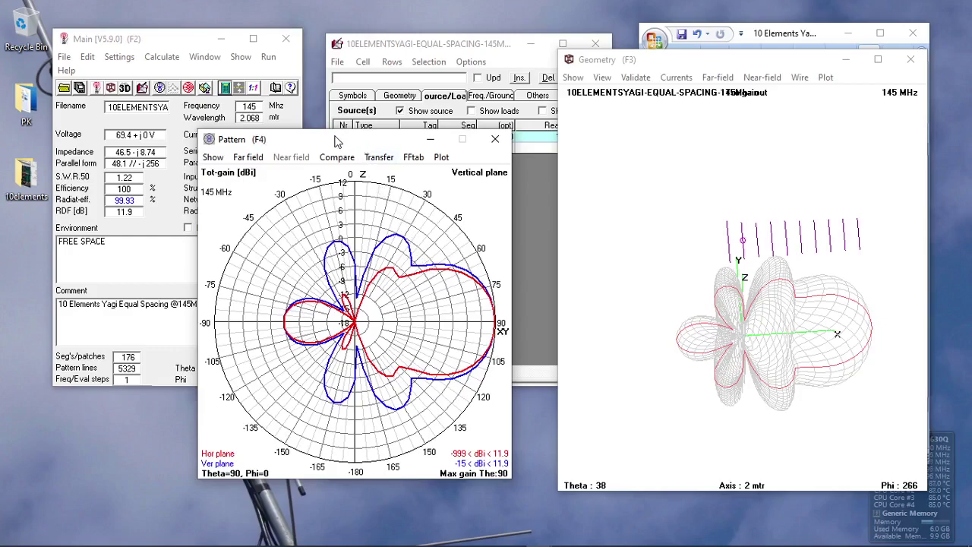
left_click_drag(331, 142, 318, 111)
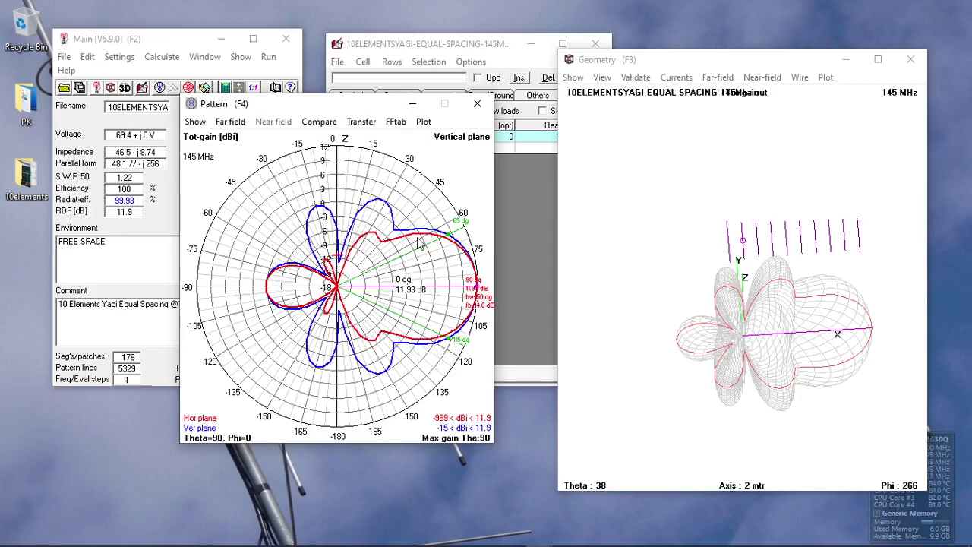
left_click(231, 122)
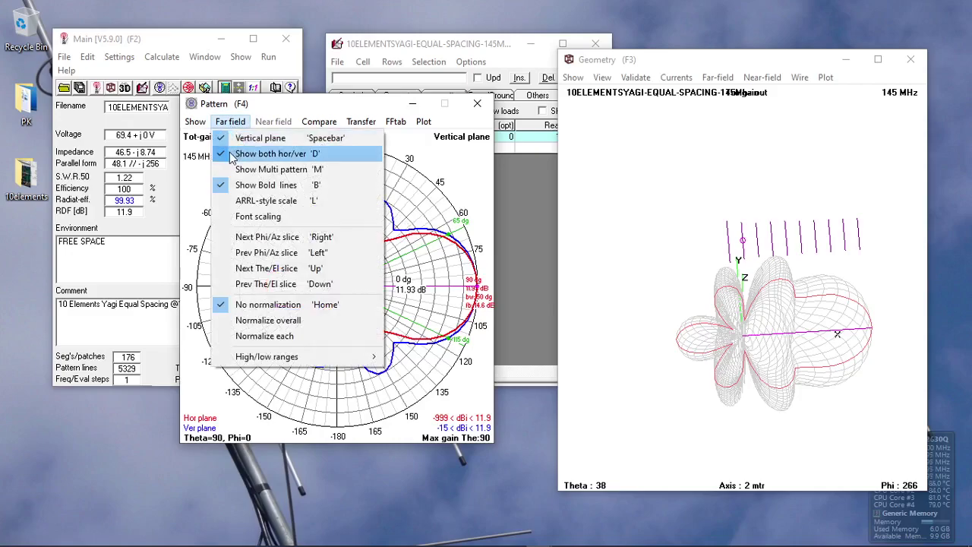
left_click(235, 153)
left_click(230, 121)
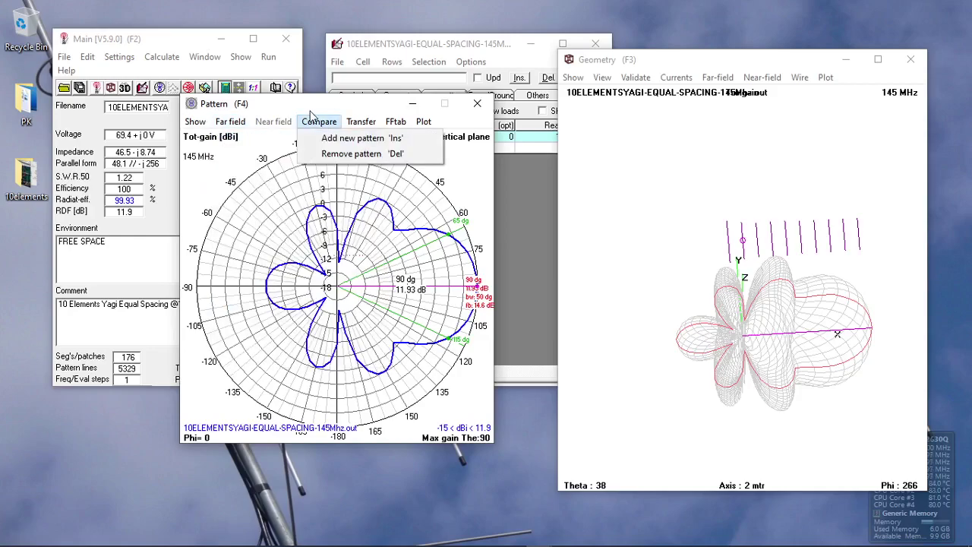
key("Escape")
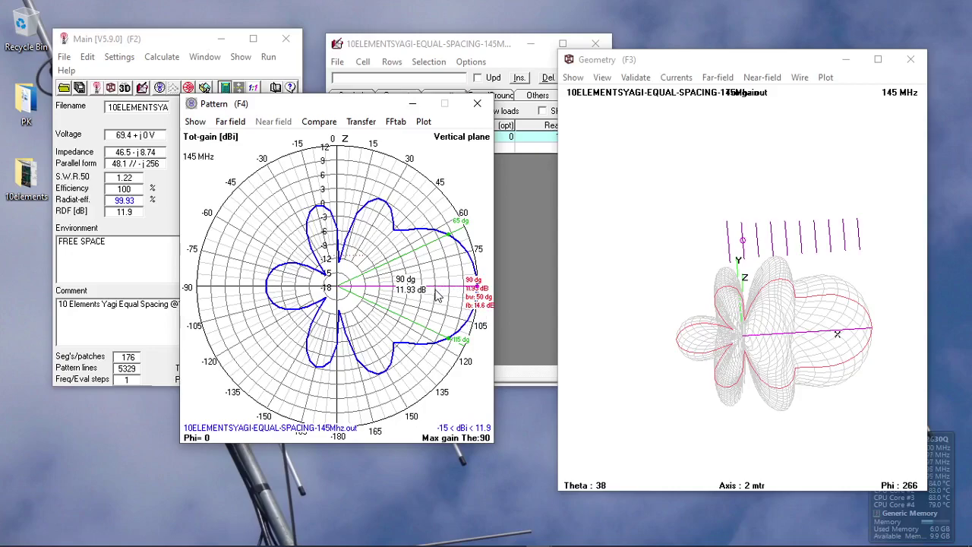
left_click(234, 124)
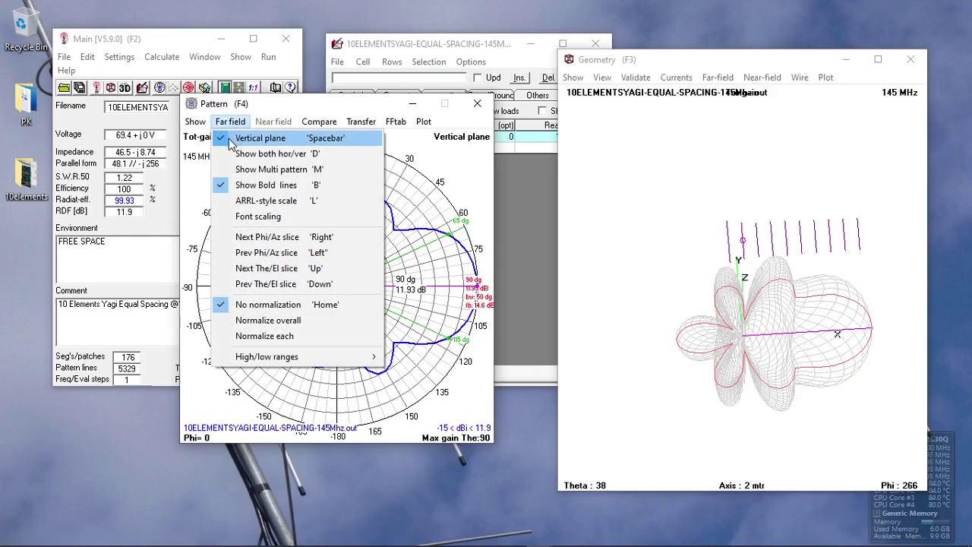
left_click(230, 139)
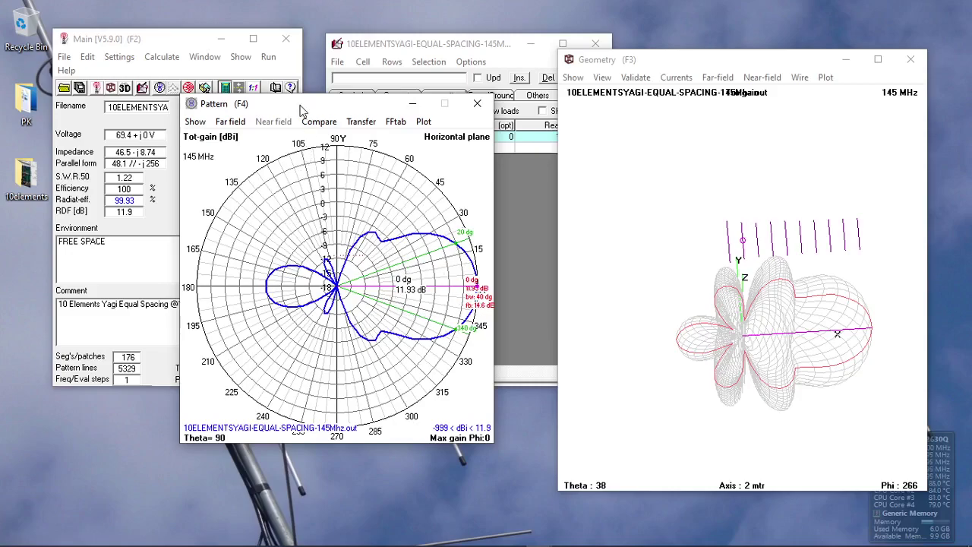
left_click(230, 122)
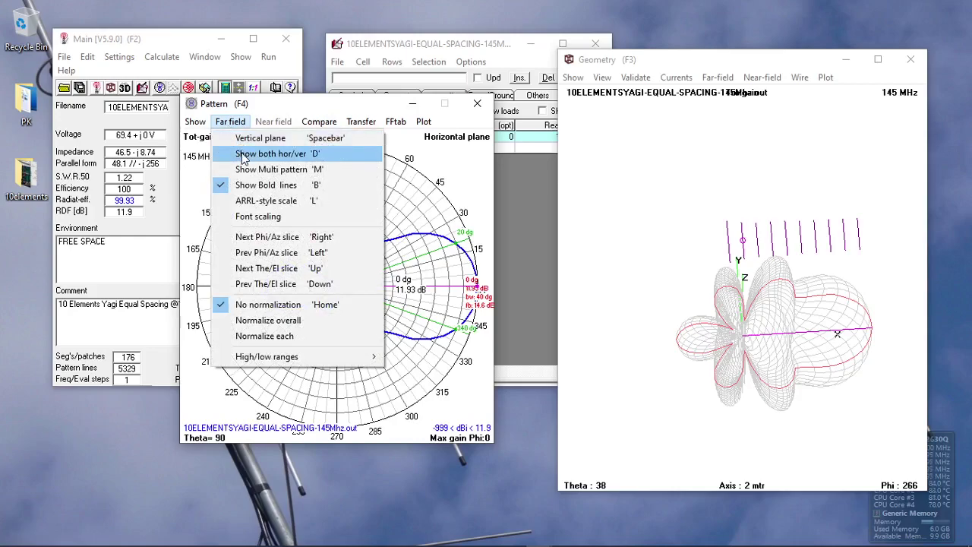
left_click(242, 154)
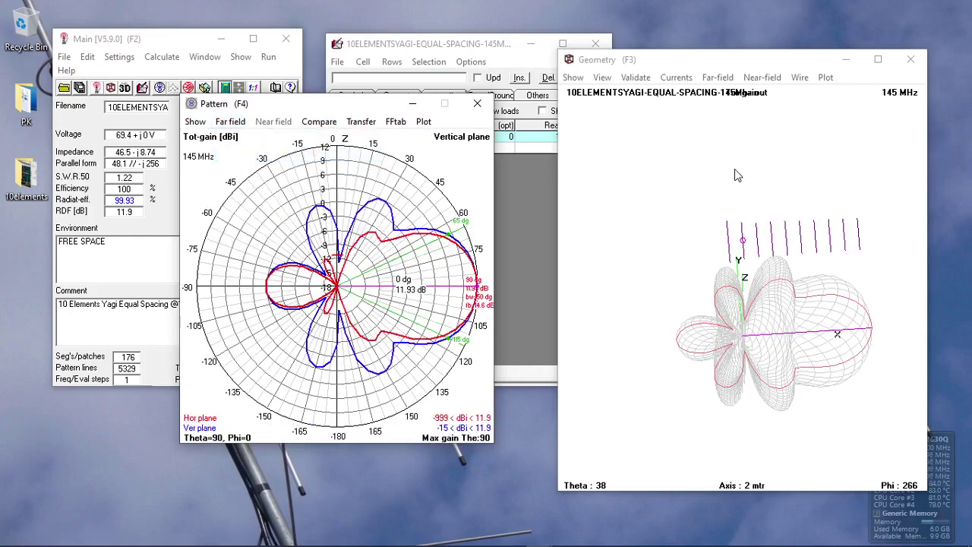
- Show current magnitudes on the elements and colour the 3-D pattern by gain (-18 to 11.9 dBi)
left_click(746, 60)
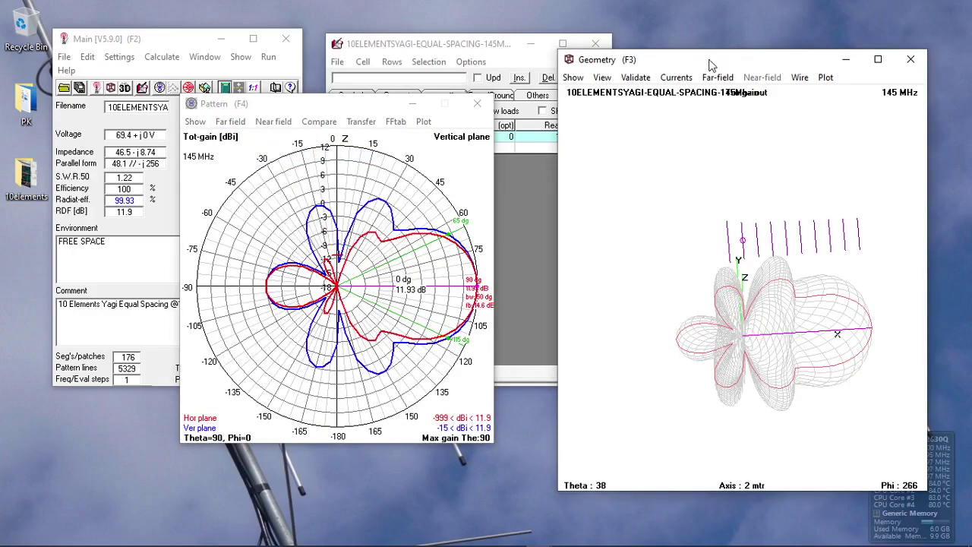
left_click(677, 77)
left_click(686, 95)
left_click_drag(806, 262, 800, 241)
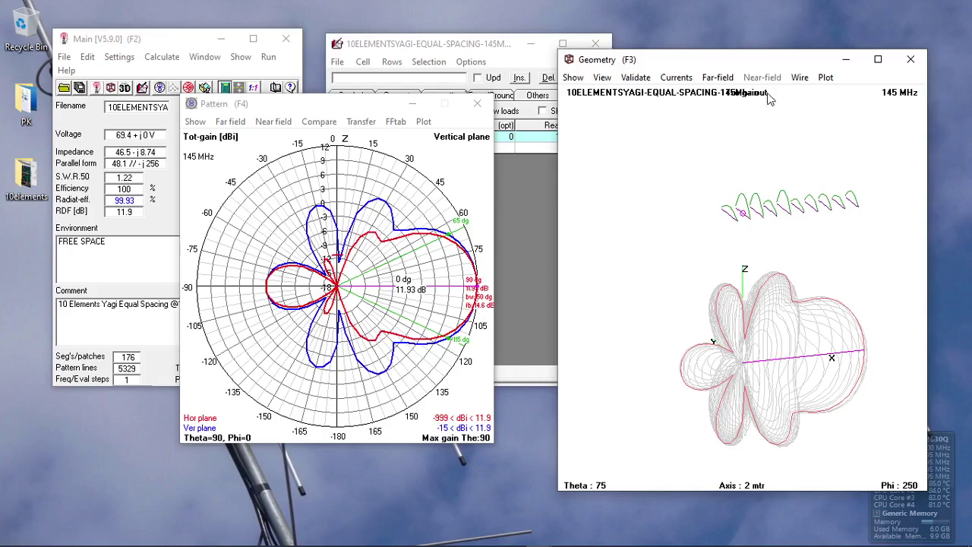
left_click(729, 78)
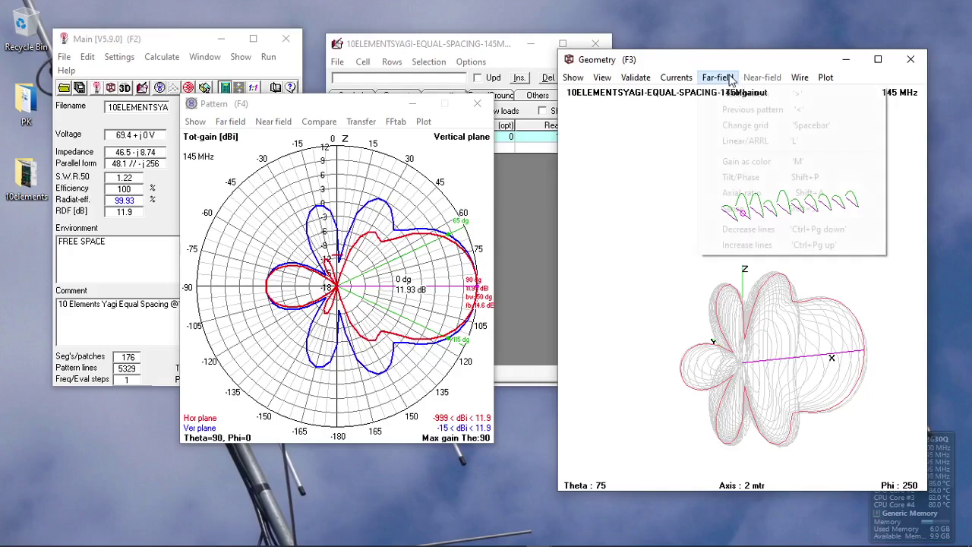
left_click(746, 161)
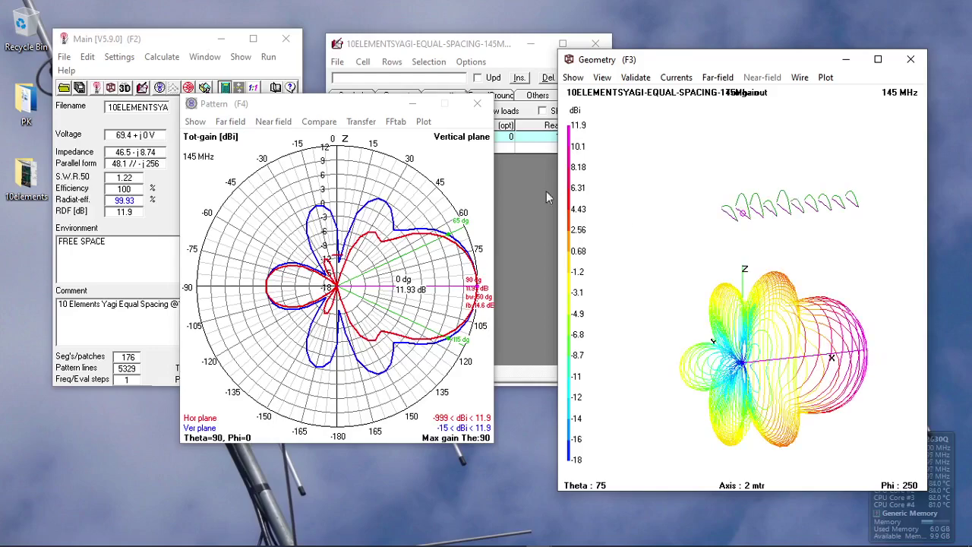
- Move the pattern window aside and bring the spreadsheet editor forward, discarding the old results
left_click_drag(375, 108, 345, 169)
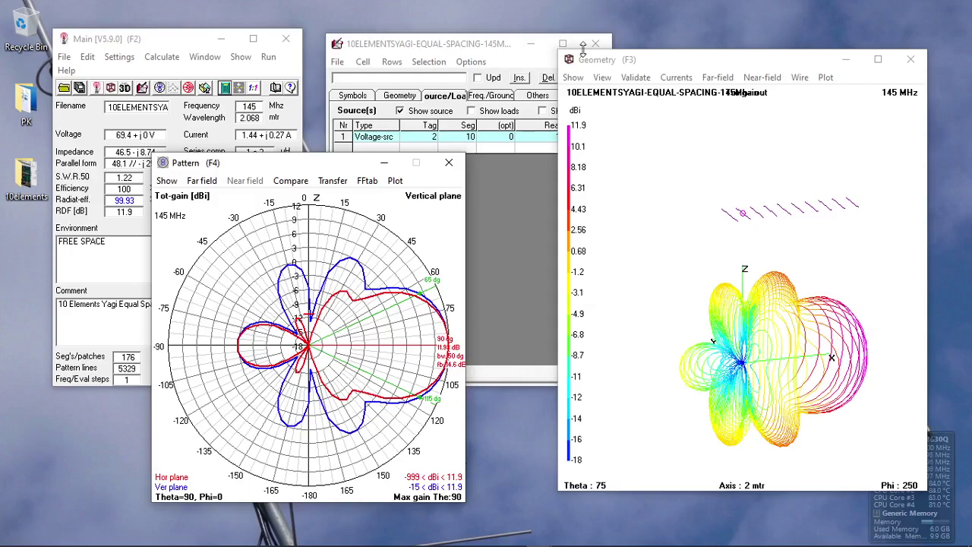
left_click_drag(497, 46, 492, 38)
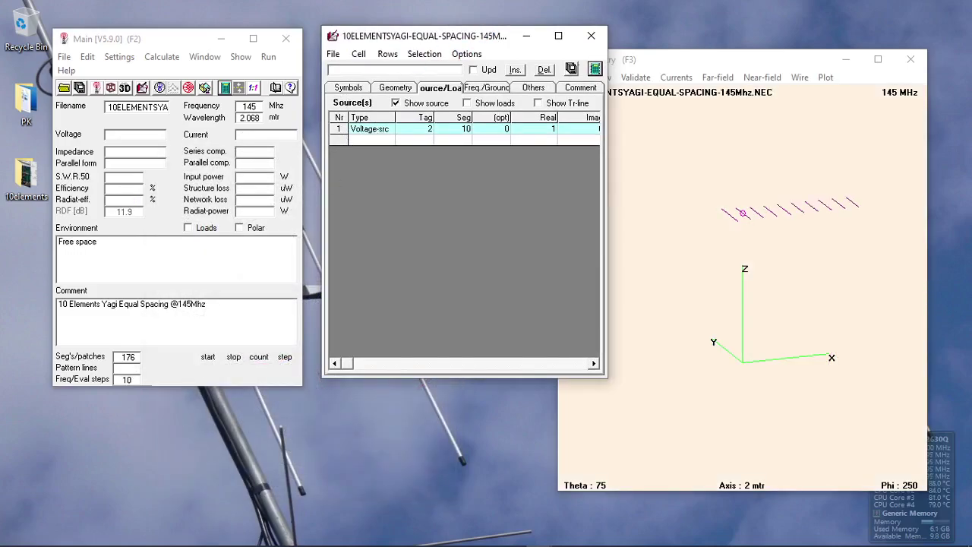
- Rerun the full 5° far-field calculation and arrange the polar, 3-D pattern and main windows
left_click(224, 88)
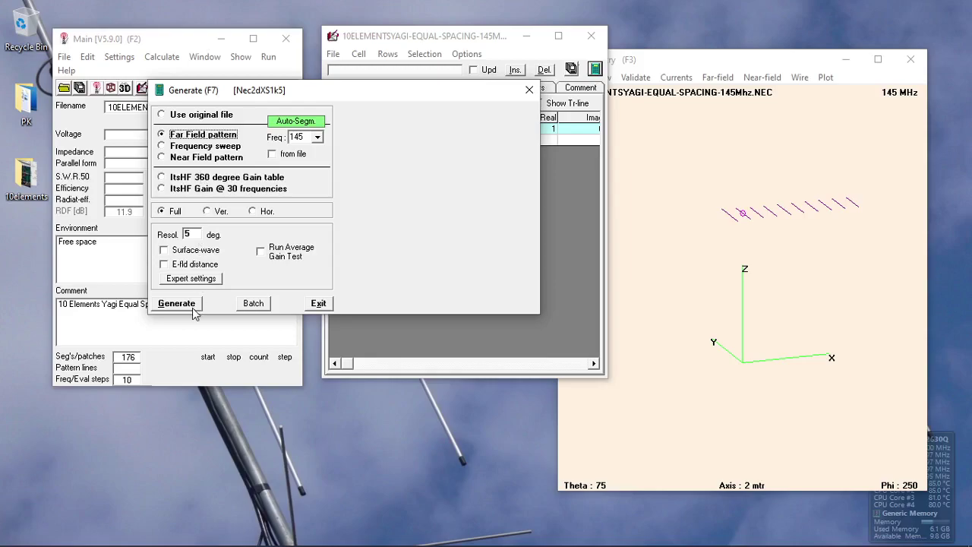
left_click(193, 305)
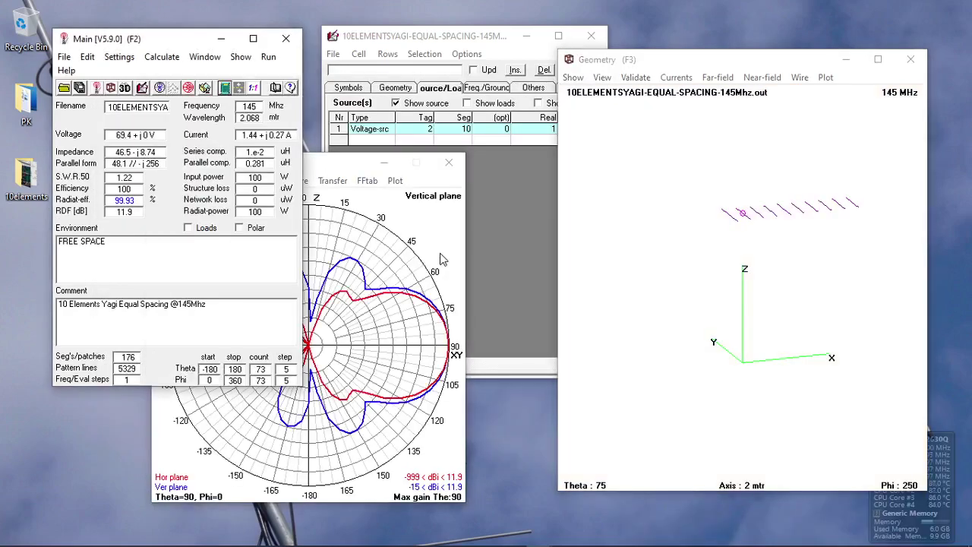
left_click_drag(348, 166, 481, 159)
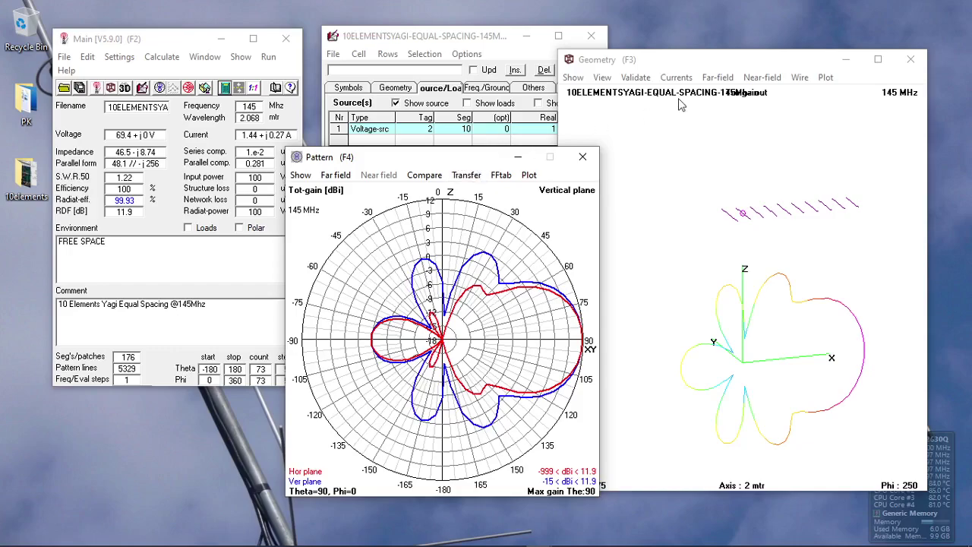
left_click_drag(712, 65, 739, 46)
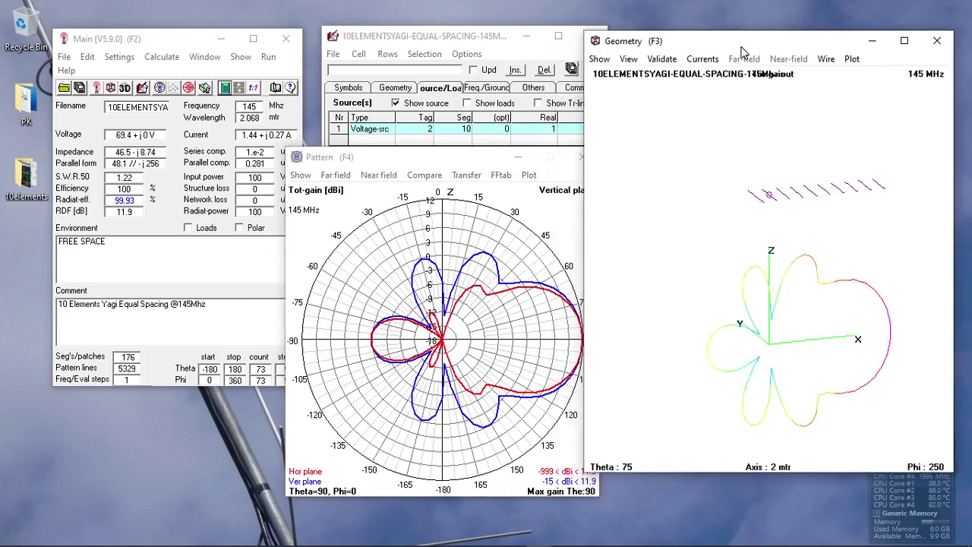
left_click(460, 163)
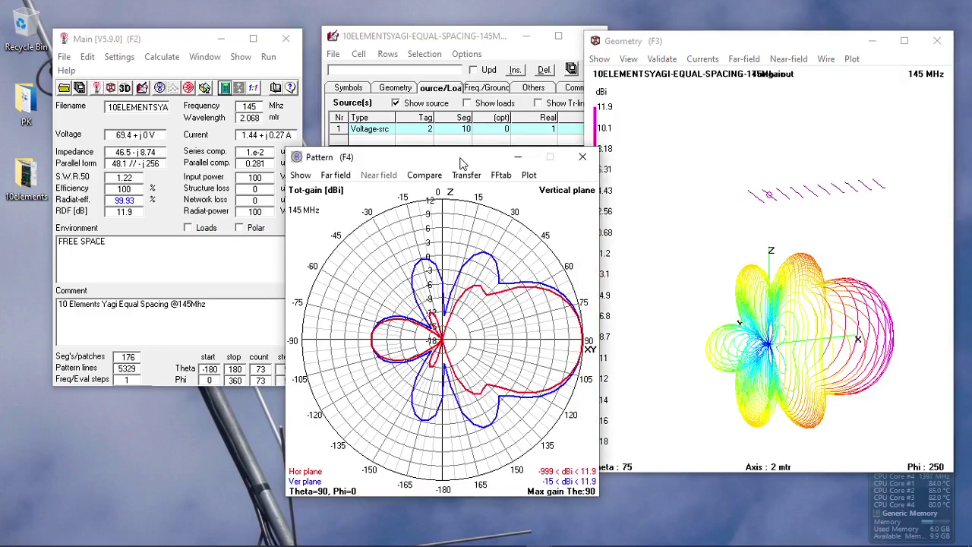
left_click_drag(436, 161, 416, 162)
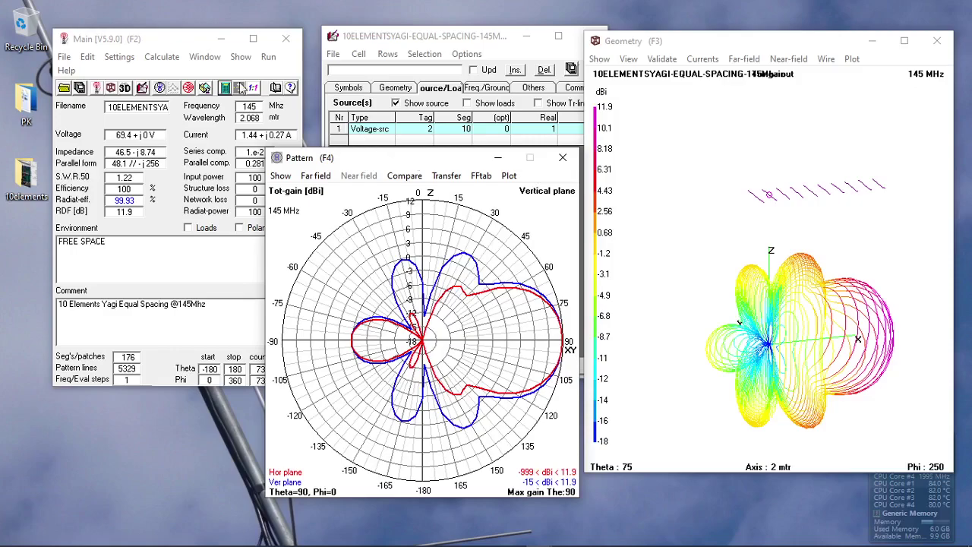
left_click_drag(177, 39, 155, 35)
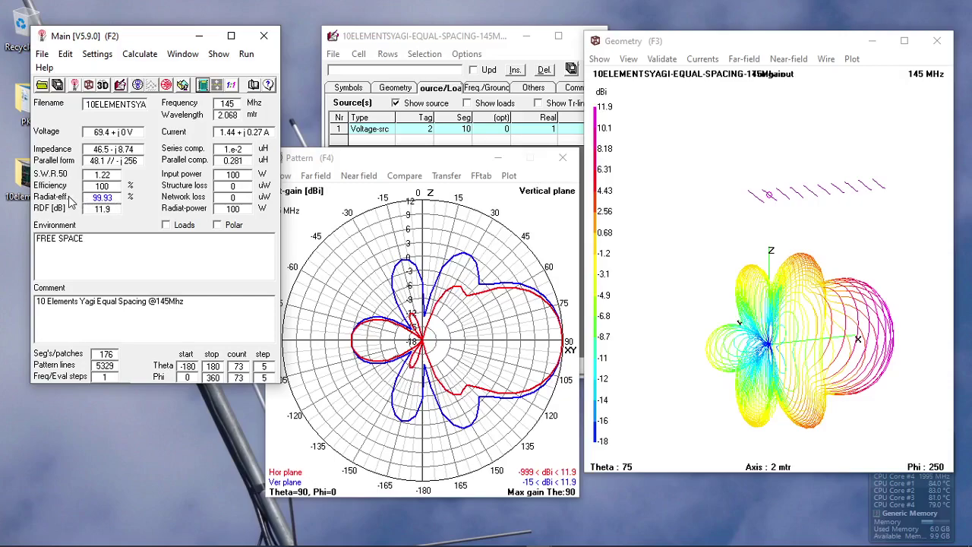
- Switch the calculation to a frequency sweep from 142 to 148 MHz in 0.5 MHz steps
left_click(373, 161)
left_click(489, 43)
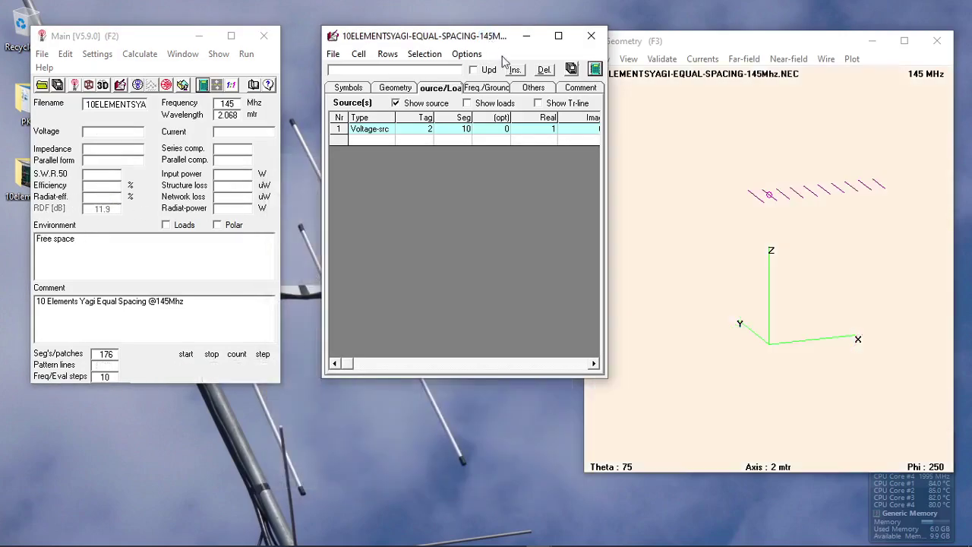
left_click(595, 69)
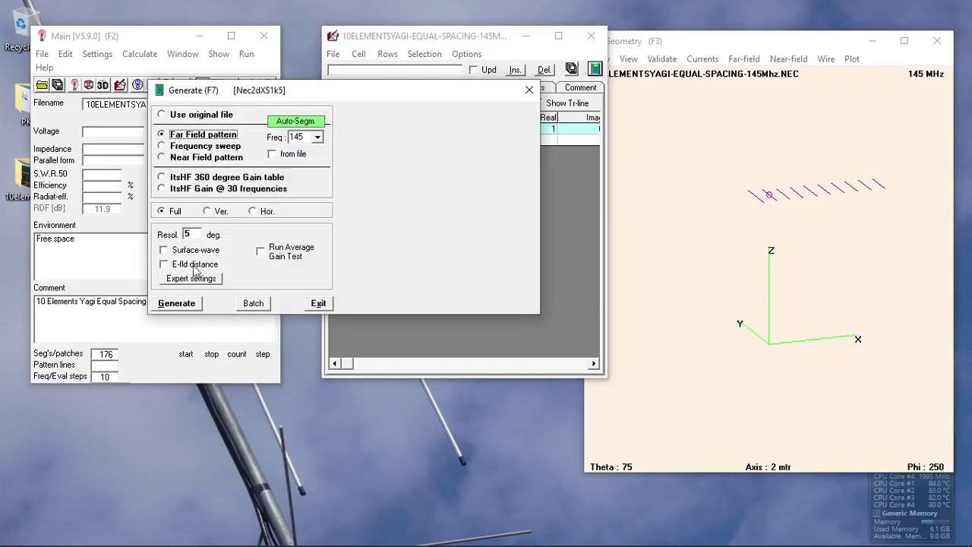
left_click(165, 146)
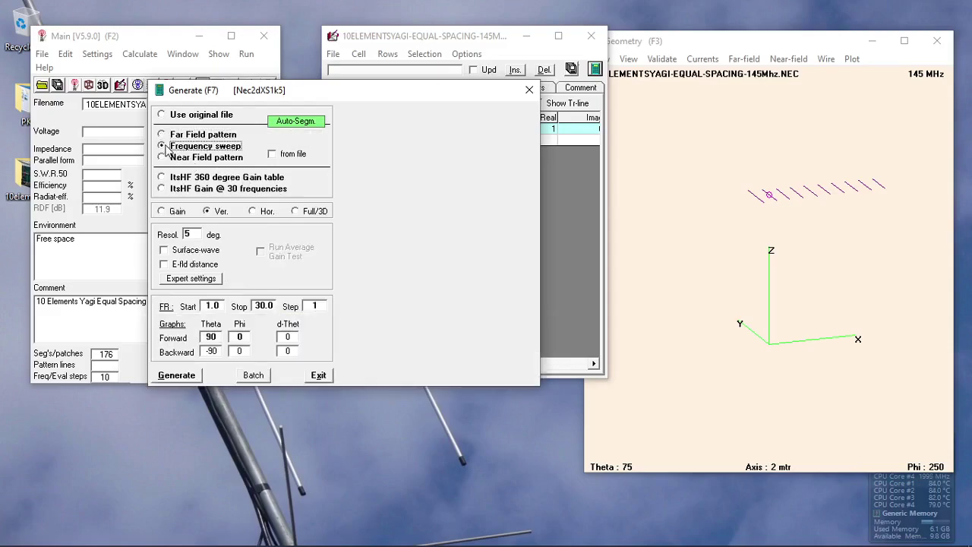
left_click(219, 306)
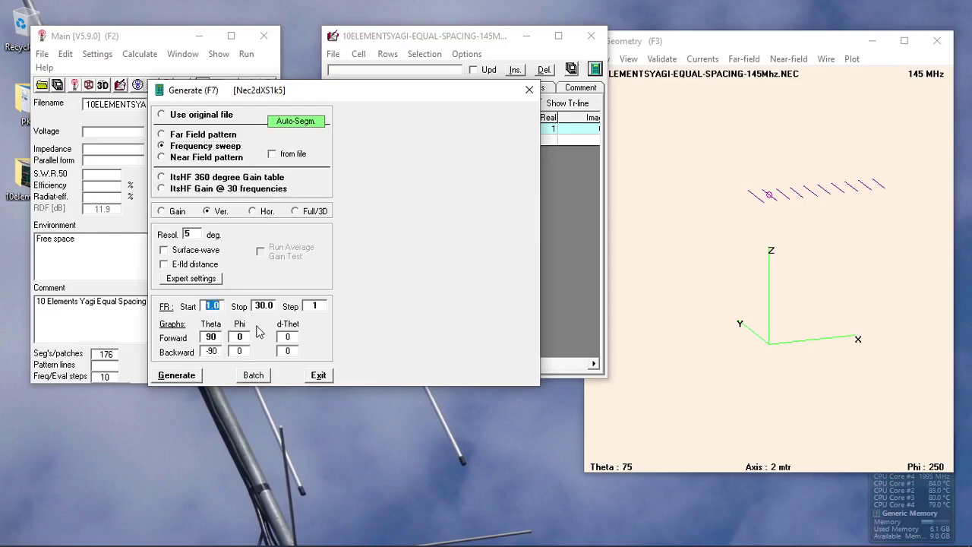
type("142")
left_click_drag(275, 305, 255, 305)
type("1")
left_click_drag(315, 305, 306, 305)
- Run the 142–148 MHz sweep, reposition the pattern plot and dismiss the not-allowed warning
left_click(188, 379)
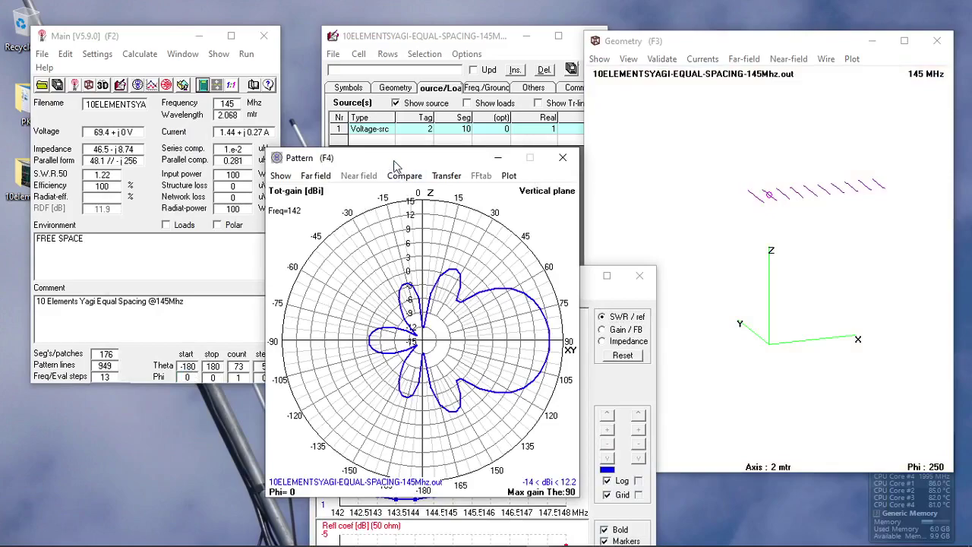
left_click_drag(401, 161, 260, 119)
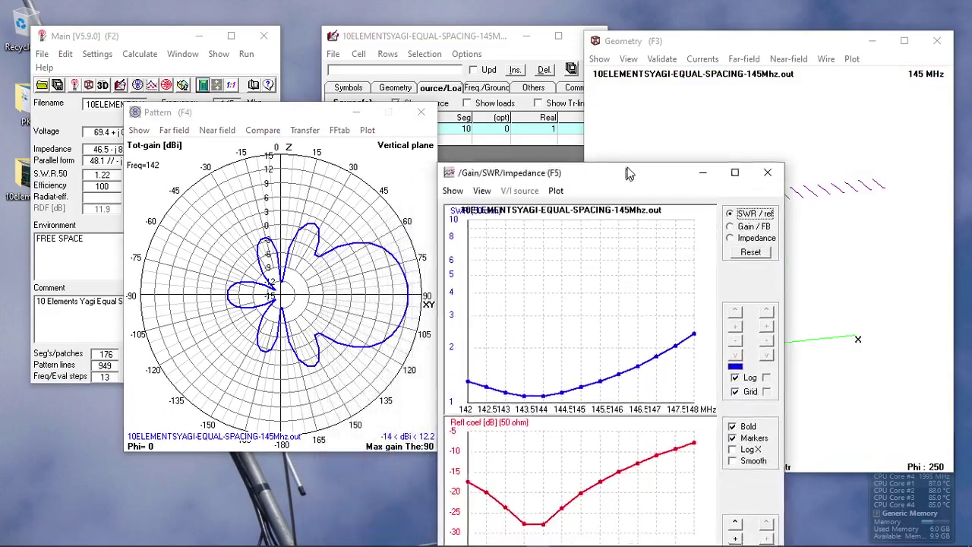
left_click_drag(245, 116, 203, 103)
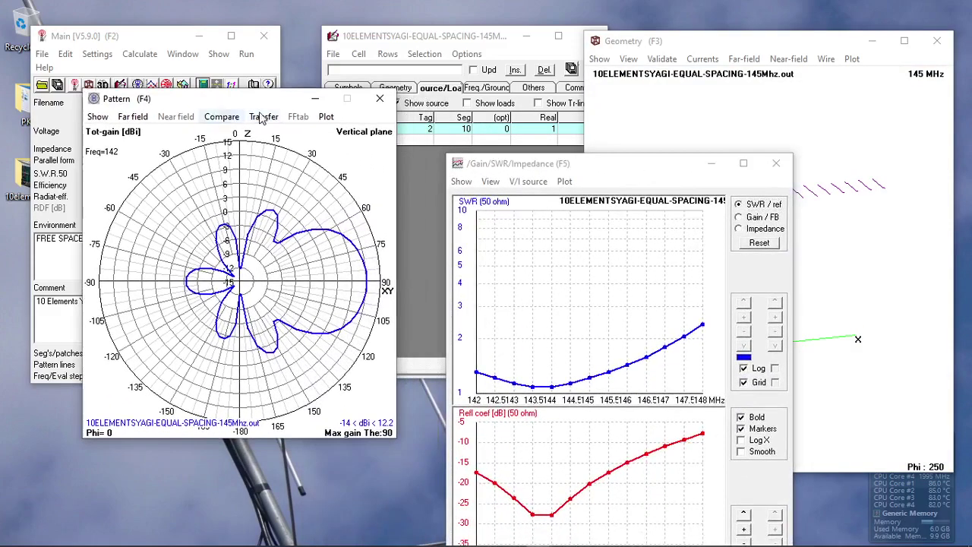
left_click(137, 115)
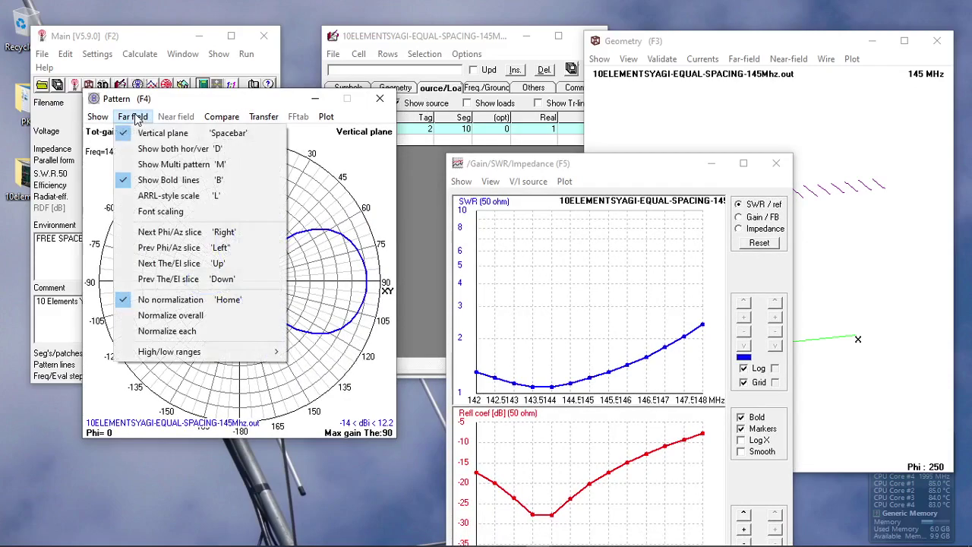
left_click(158, 150)
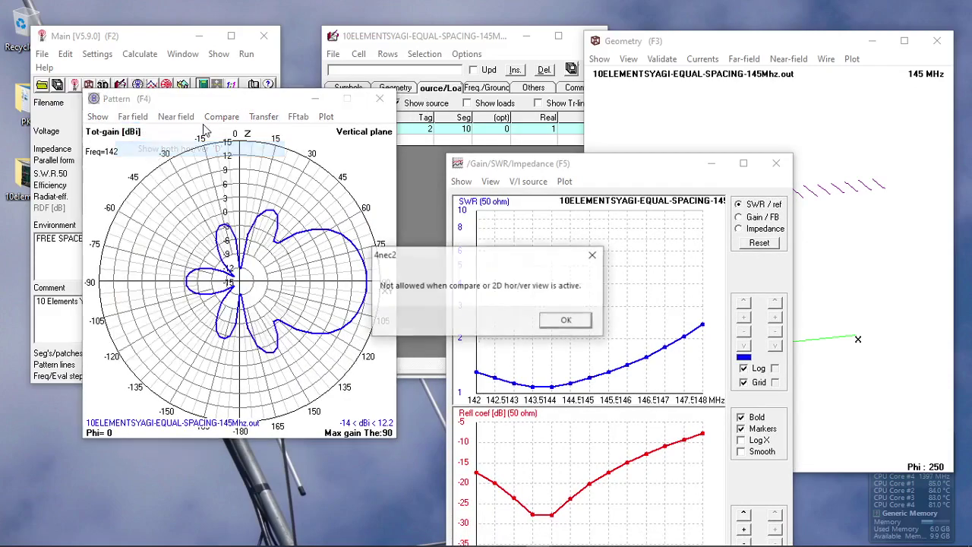
left_click(567, 321)
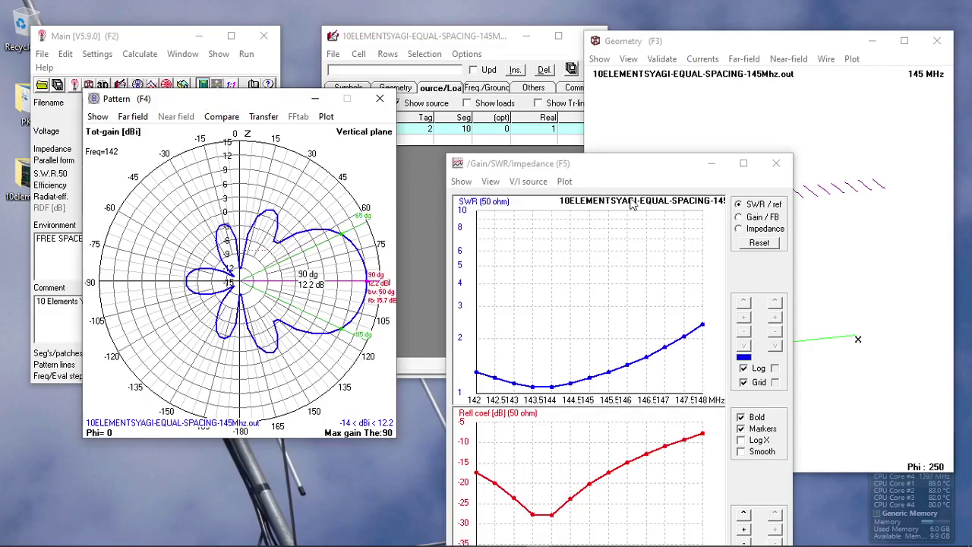
- Read the SWR of about 1.08 at 144 MHz, then return to the antenna editor
left_click_drag(644, 163, 638, 118)
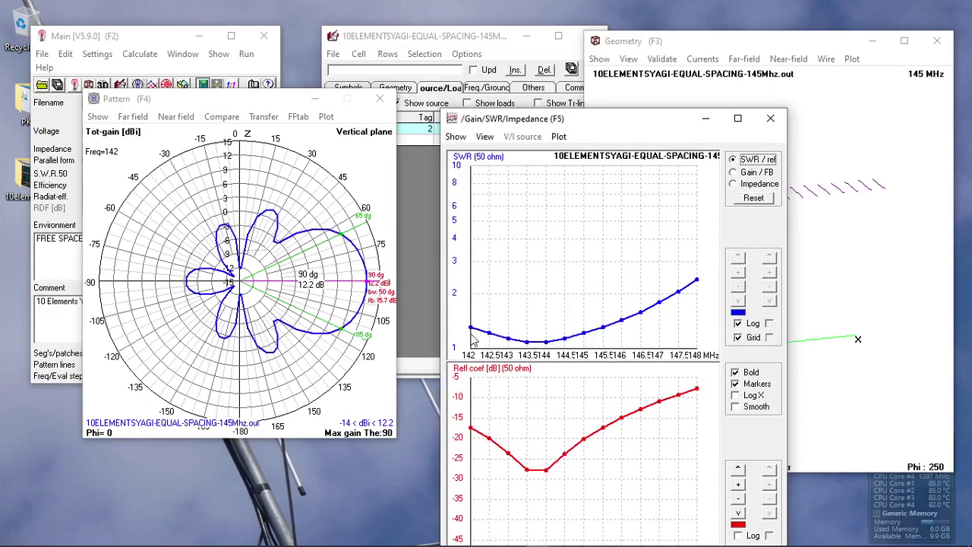
left_click(546, 343)
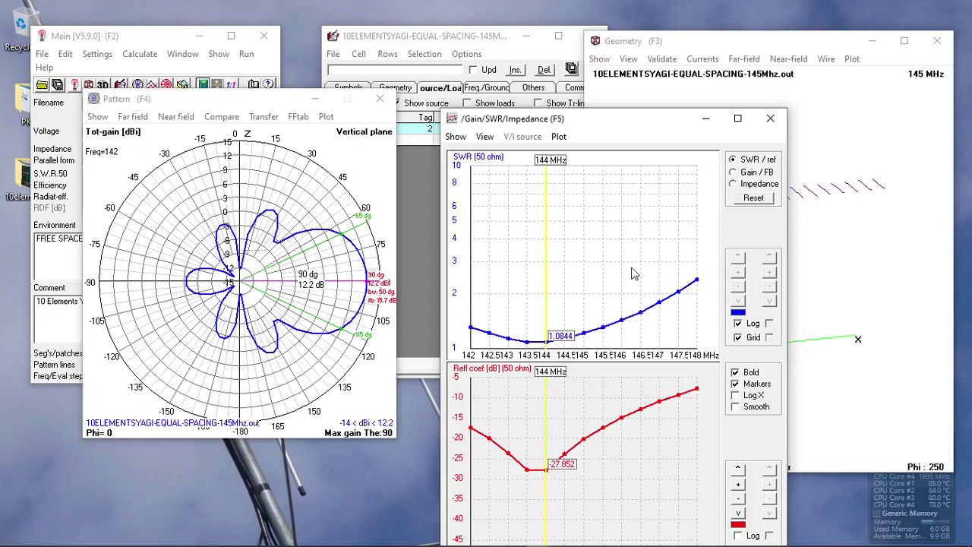
left_click_drag(643, 127, 599, 101)
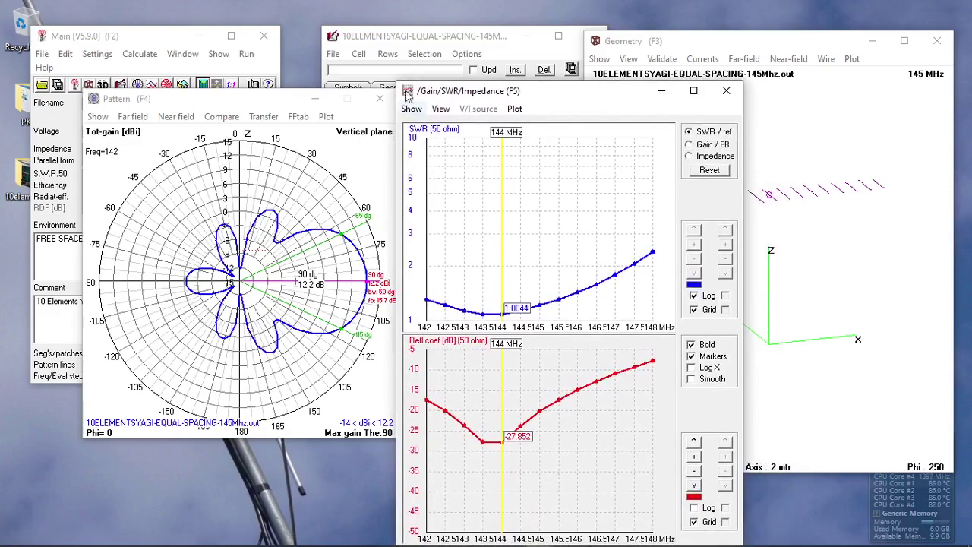
left_click(424, 38)
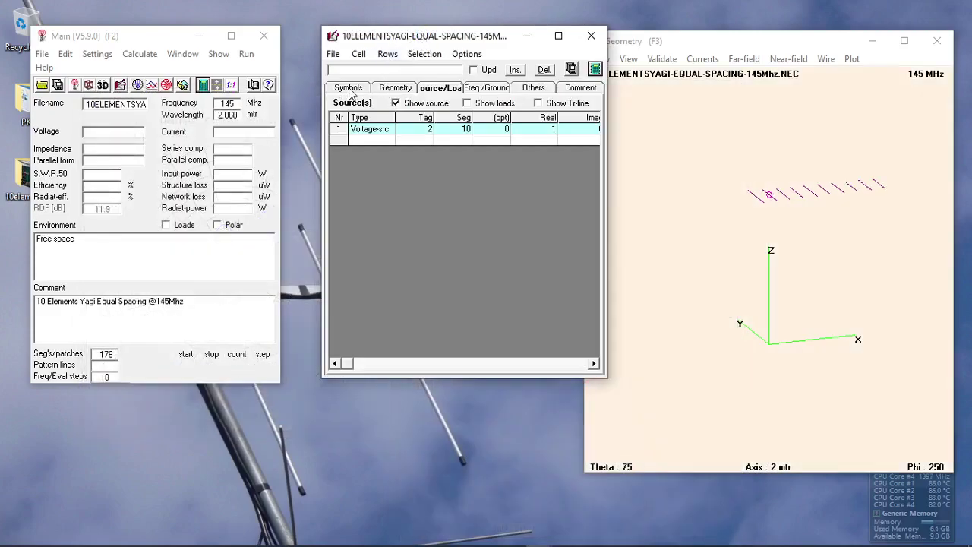
- Show the Symbols page listing ht=3.048, r=0.01 and element lengths ref=0.52 through dir8=0.404
left_click(350, 89)
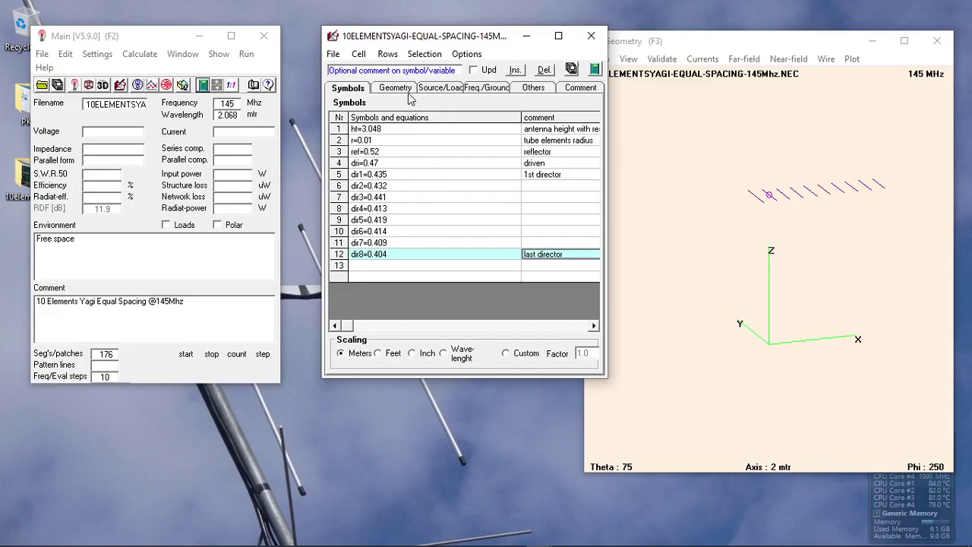
left_click_drag(447, 41, 418, 38)
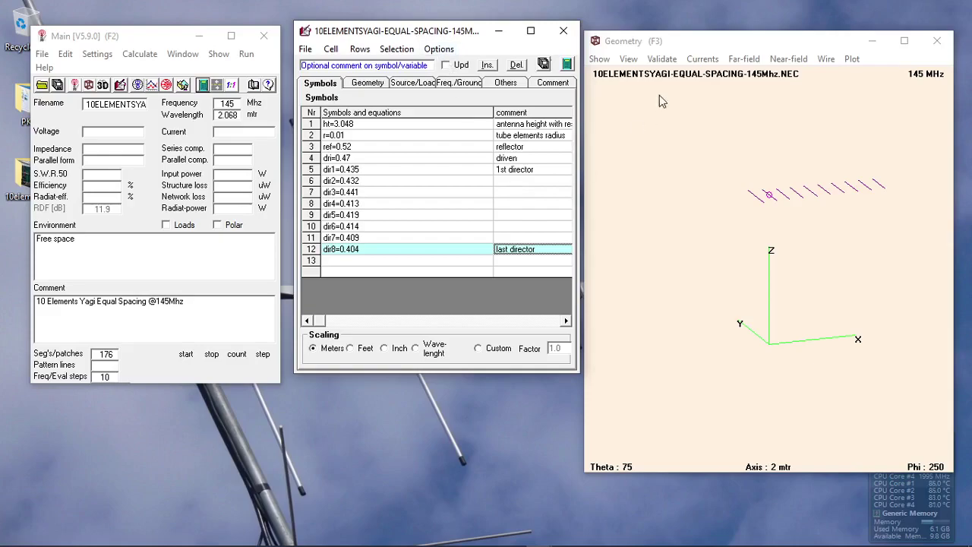
left_click_drag(727, 45, 722, 31)
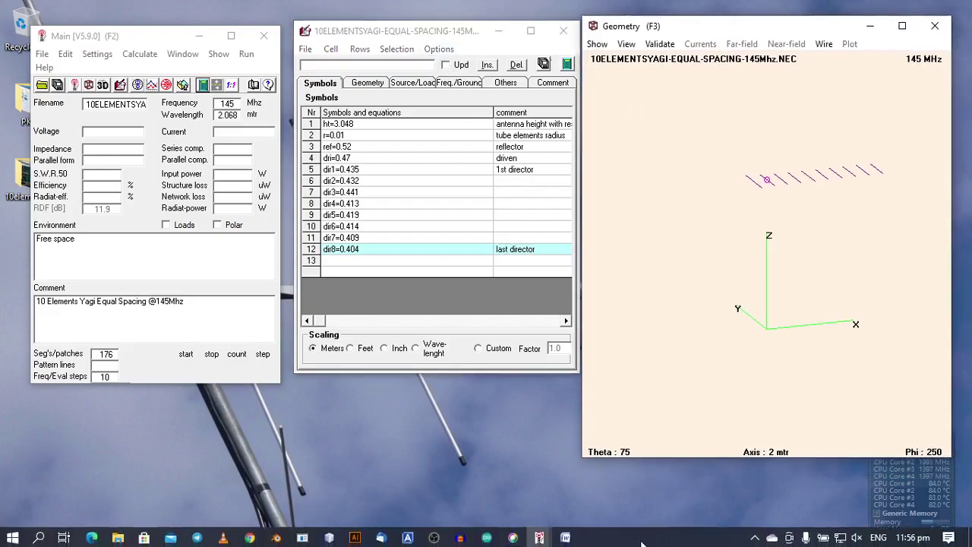
mouse_move(539, 536)
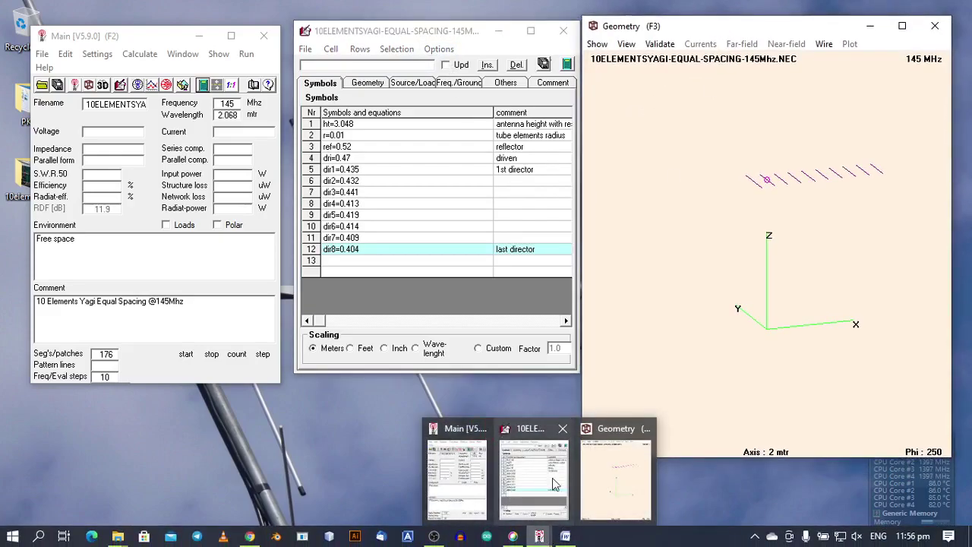
left_click(203, 84)
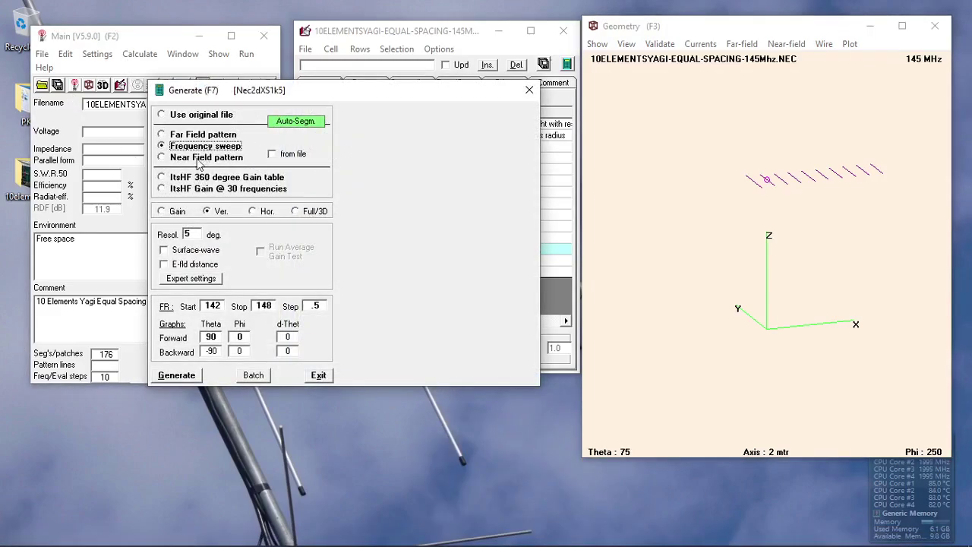
left_click(180, 134)
left_click(179, 304)
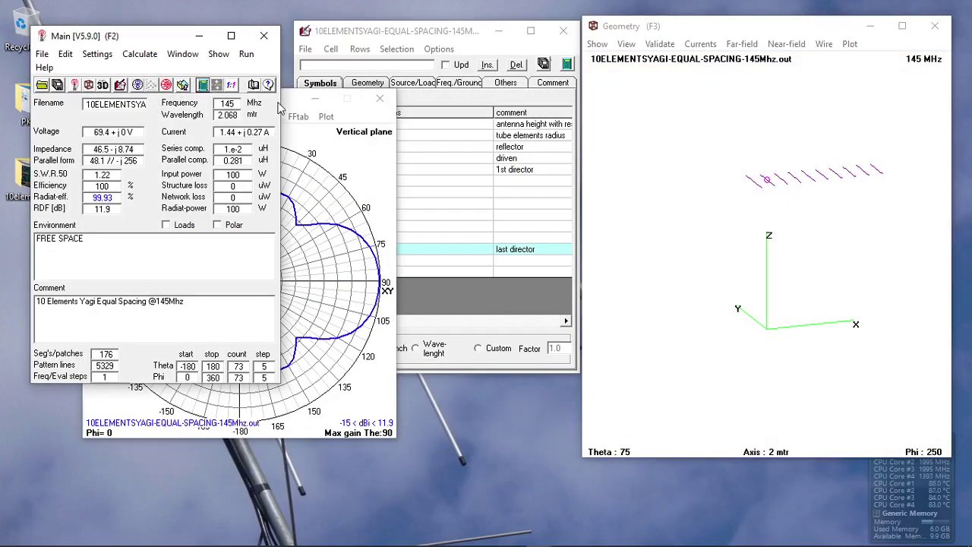
left_click(279, 109)
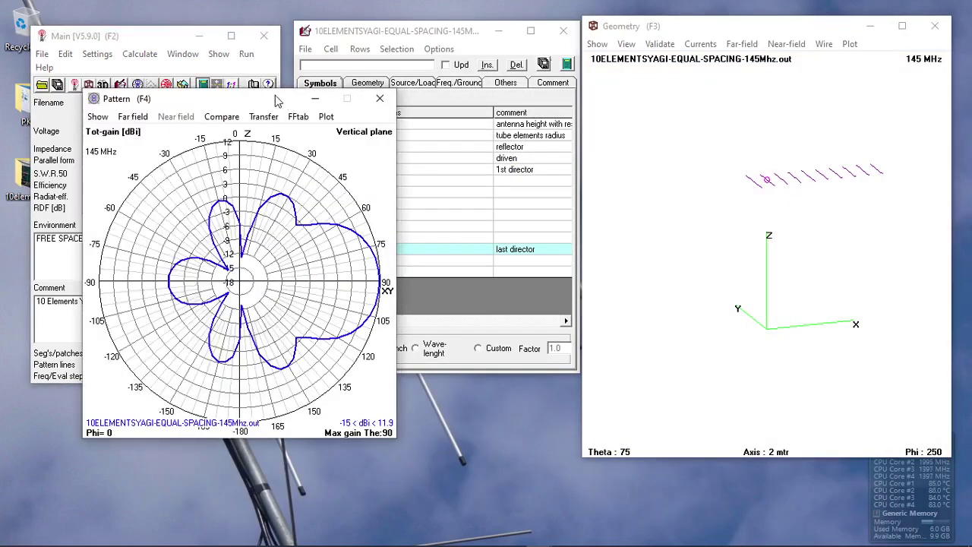
left_click_drag(279, 100, 391, 146)
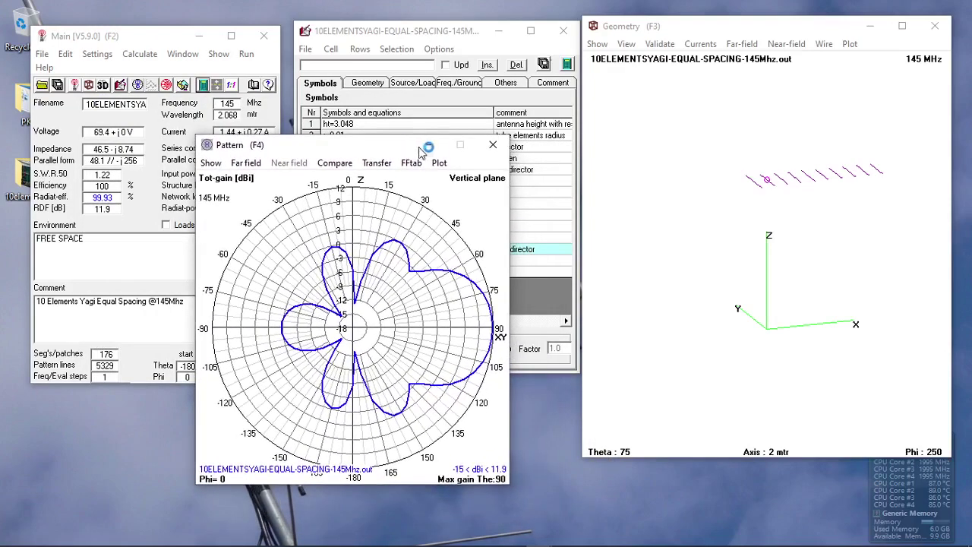
left_click(456, 36)
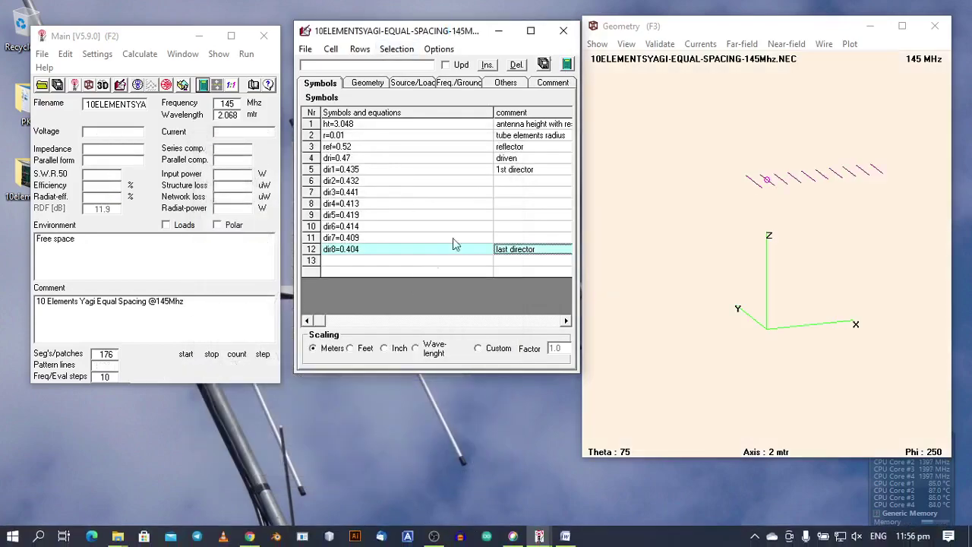
left_click(570, 66)
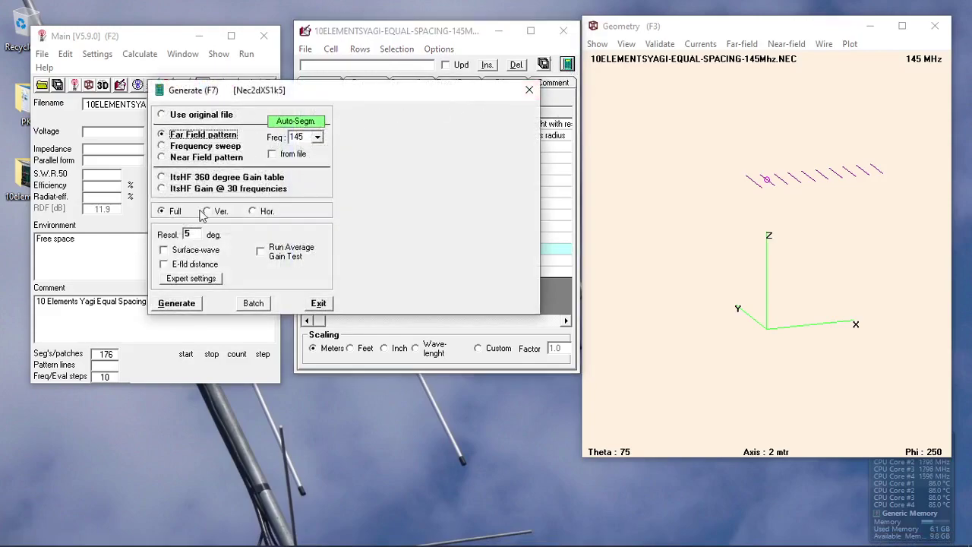
left_click(177, 303)
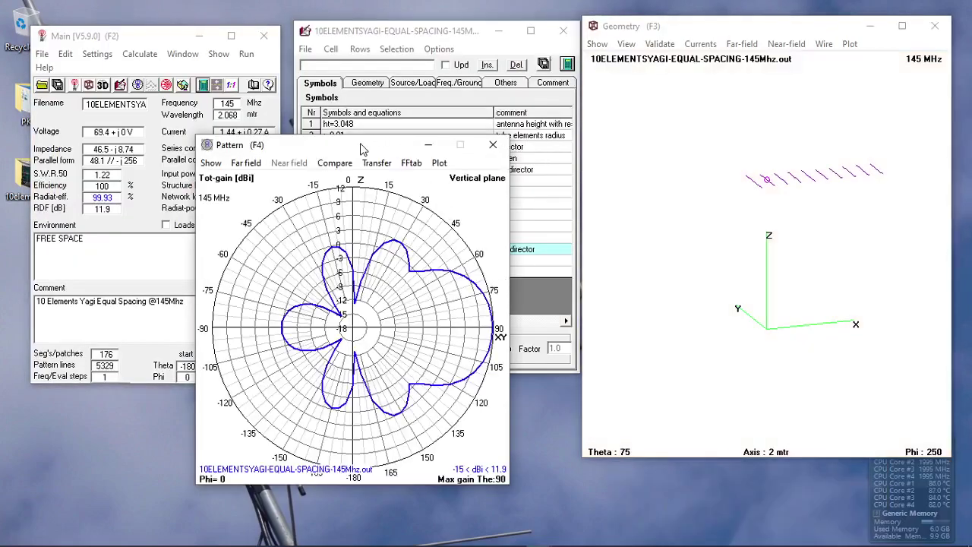
left_click_drag(358, 147, 416, 167)
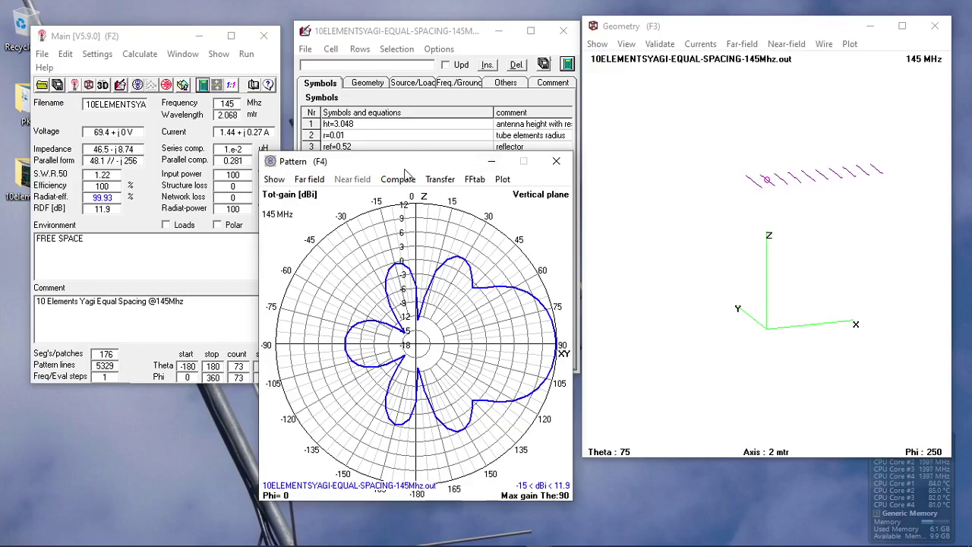
left_click_drag(415, 169, 551, 173)
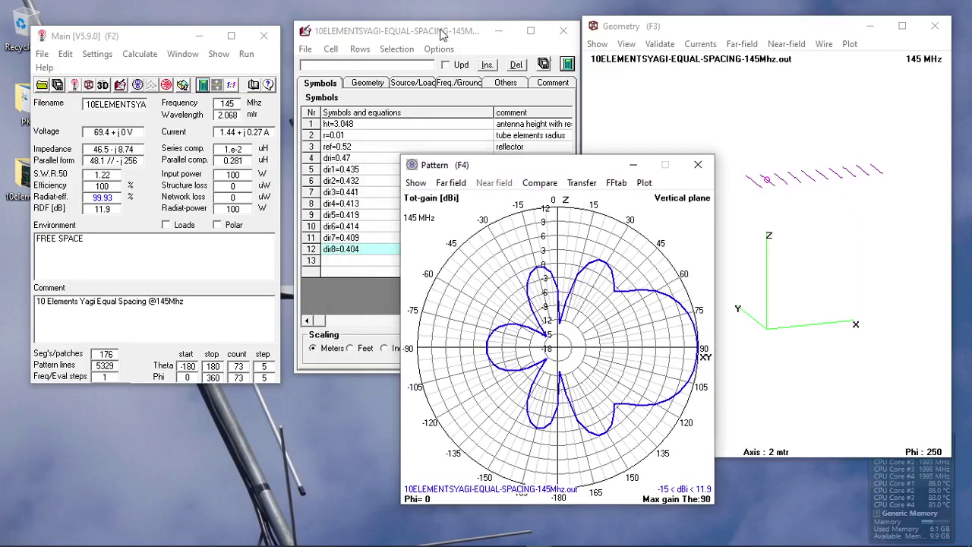
left_click_drag(443, 34, 413, 28)
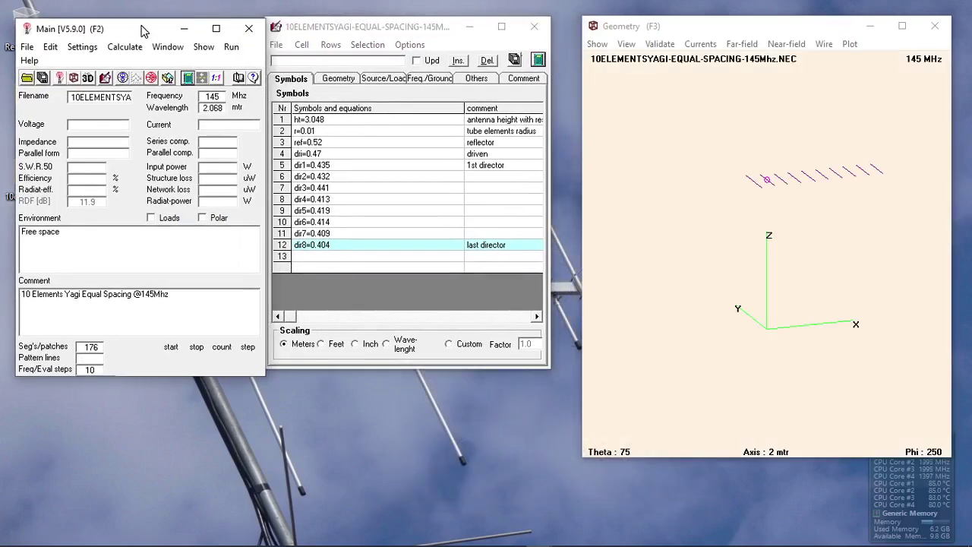
- Recalculate the 145 MHz far-field pattern, peaking at 11.9 dBi with SWR 1.22
mouse_move(484, 539)
left_click(541, 536)
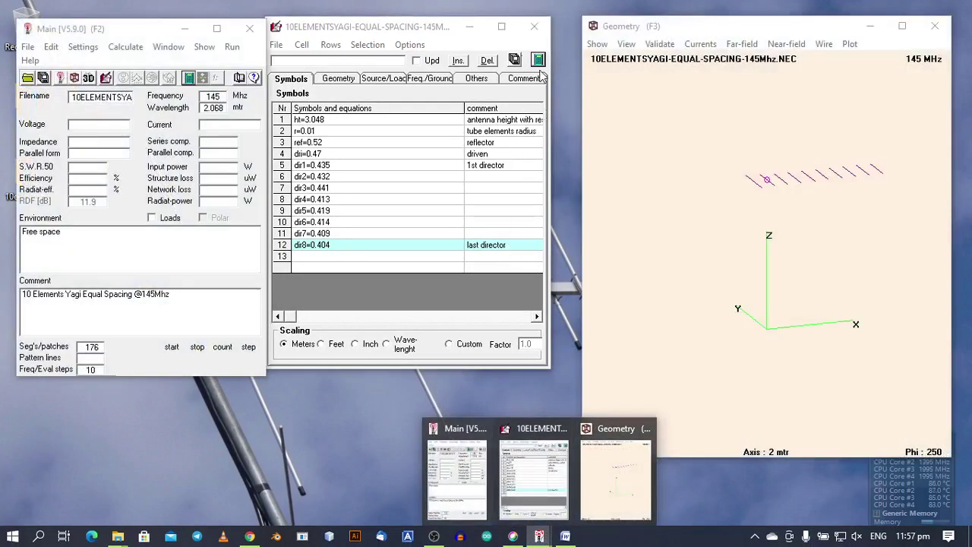
left_click(537, 60)
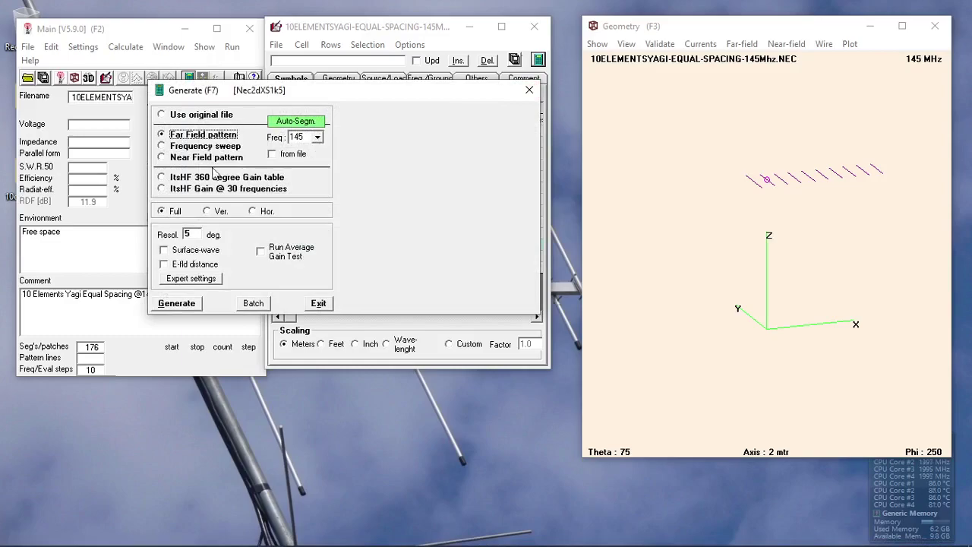
left_click(182, 306)
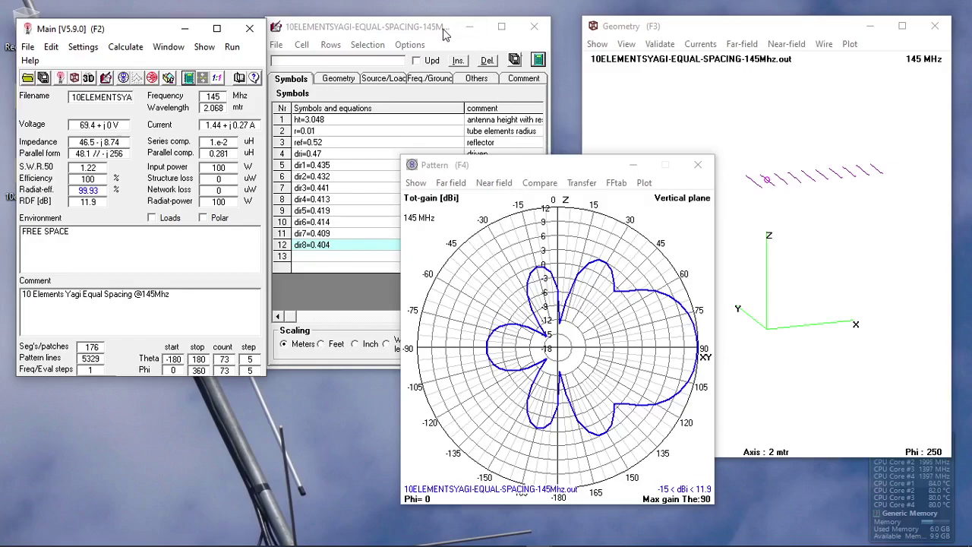
left_click_drag(510, 171, 438, 164)
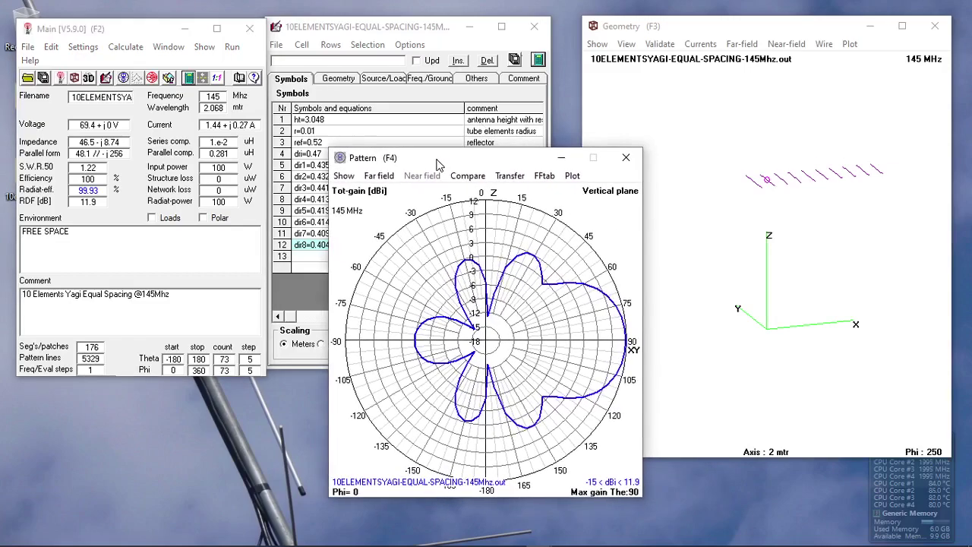